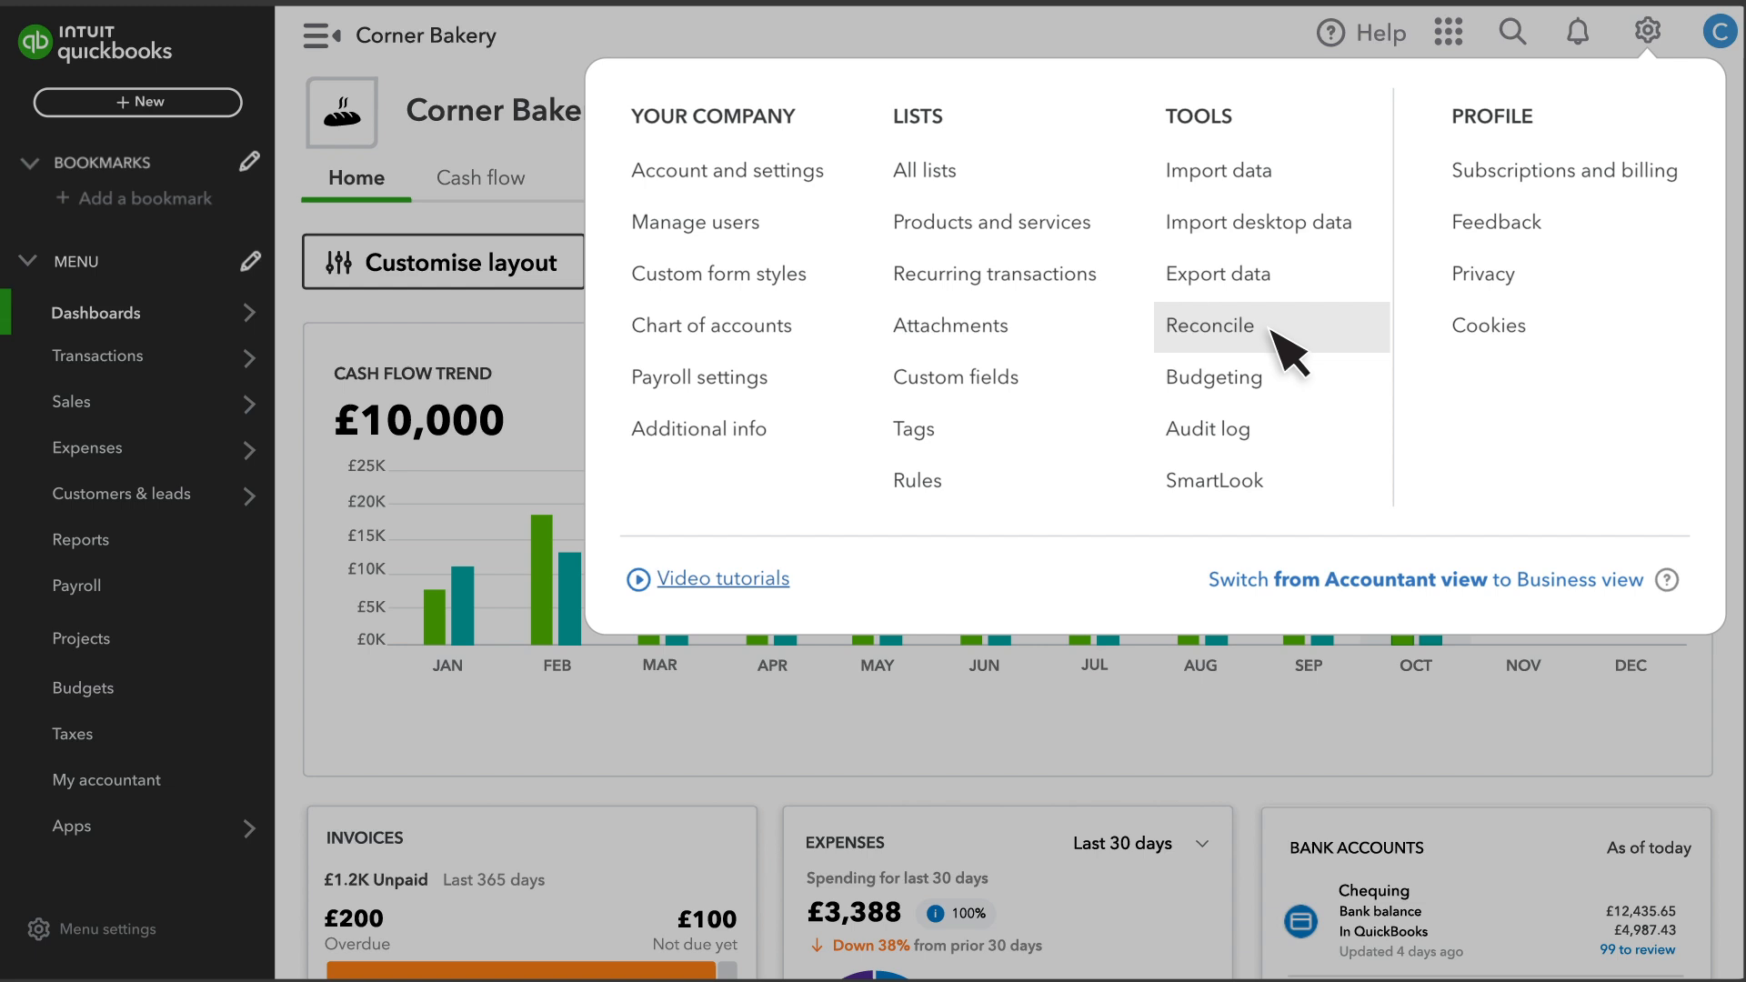
# Open the Cash on hand reconciliation discrepancy report and set the bill payment's amount to 4.30, then save it.
pyautogui.click(1210, 325)
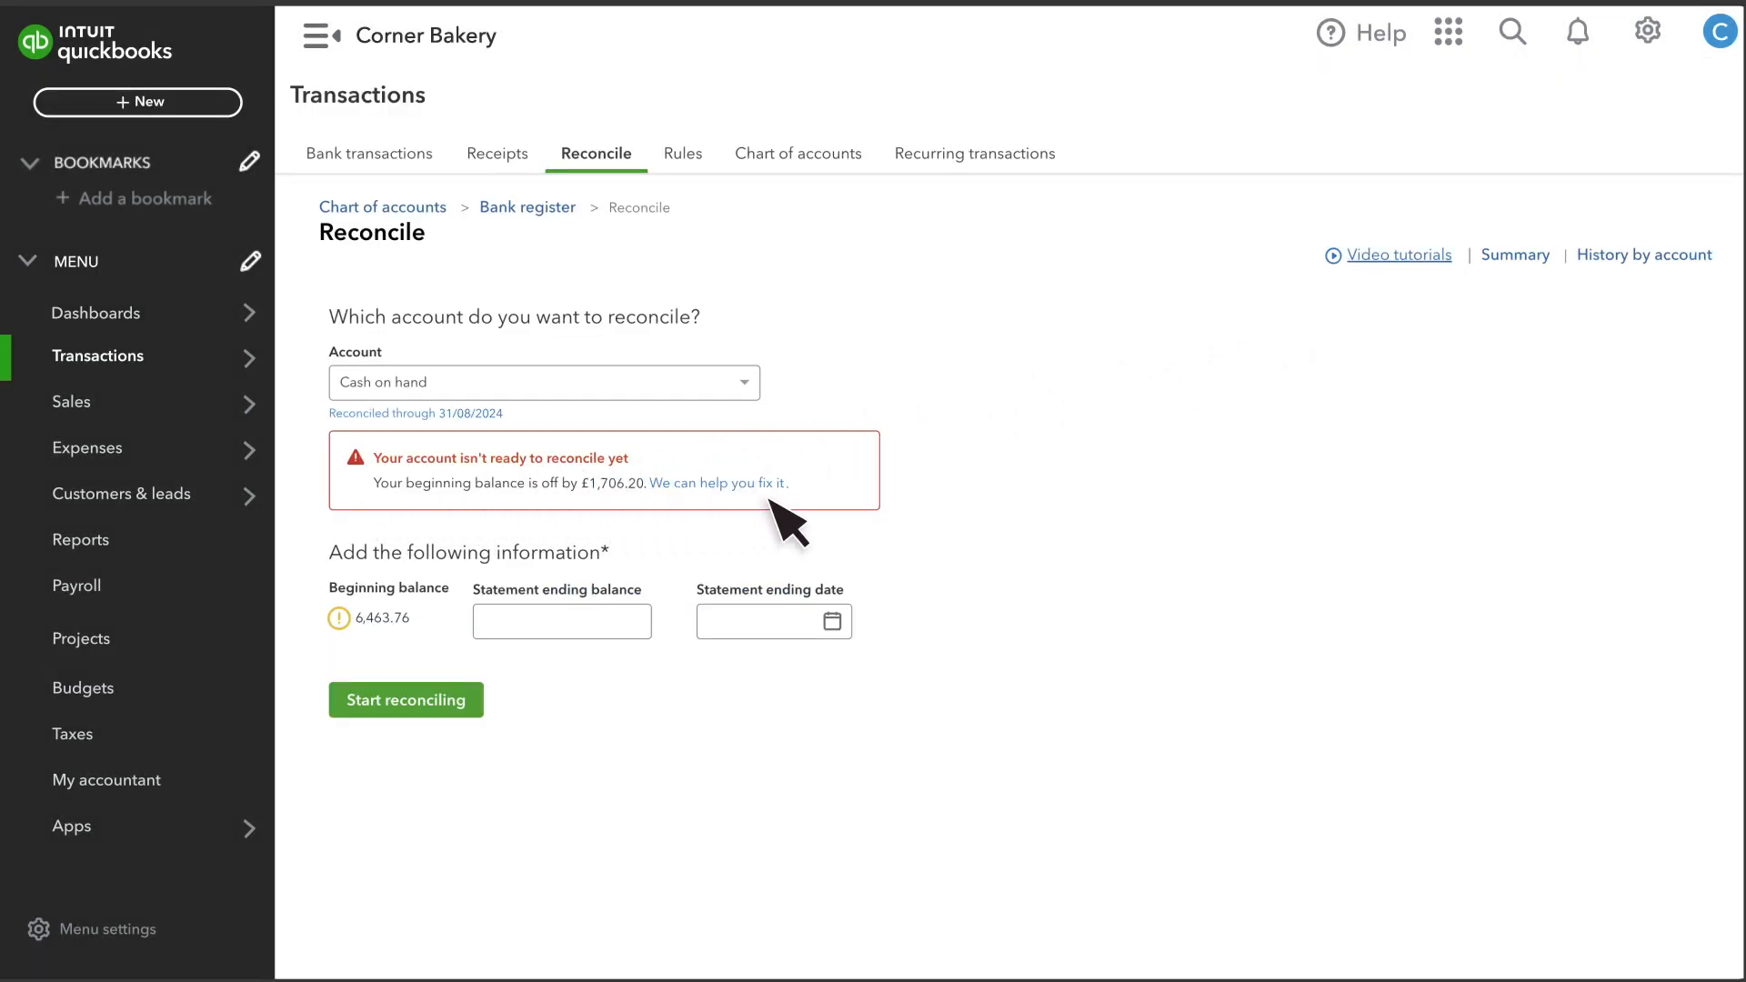
pyautogui.click(728, 486)
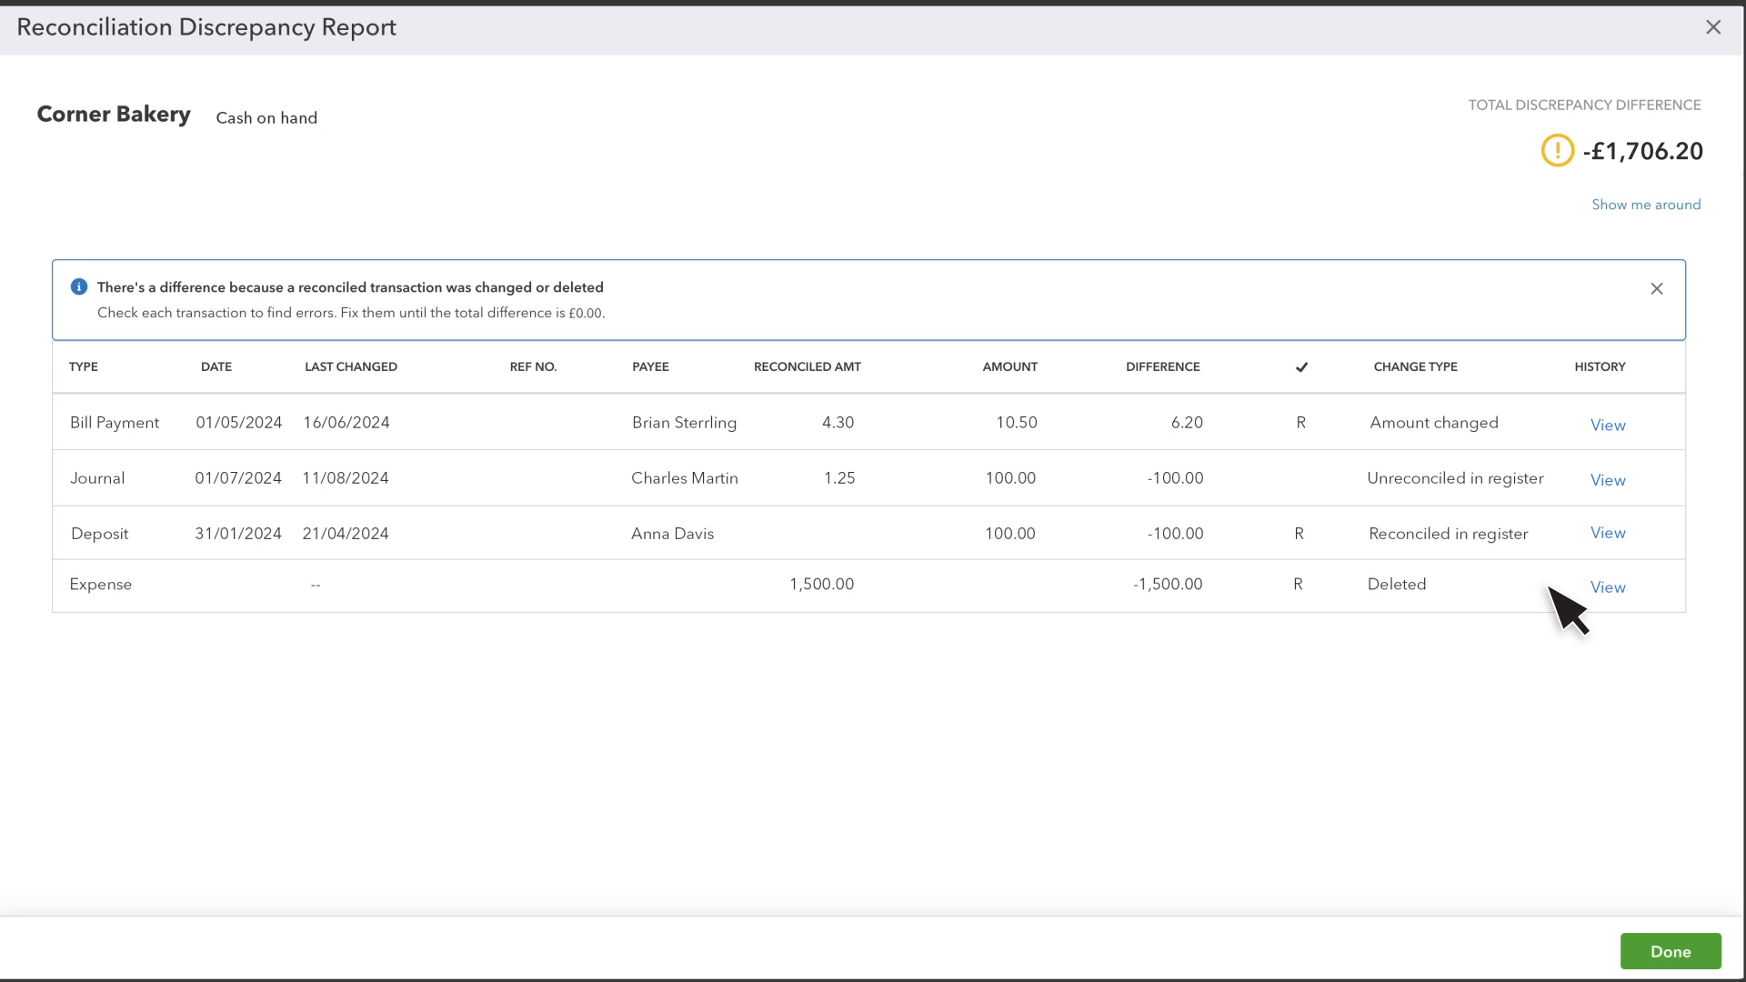
pyautogui.click(1409, 420)
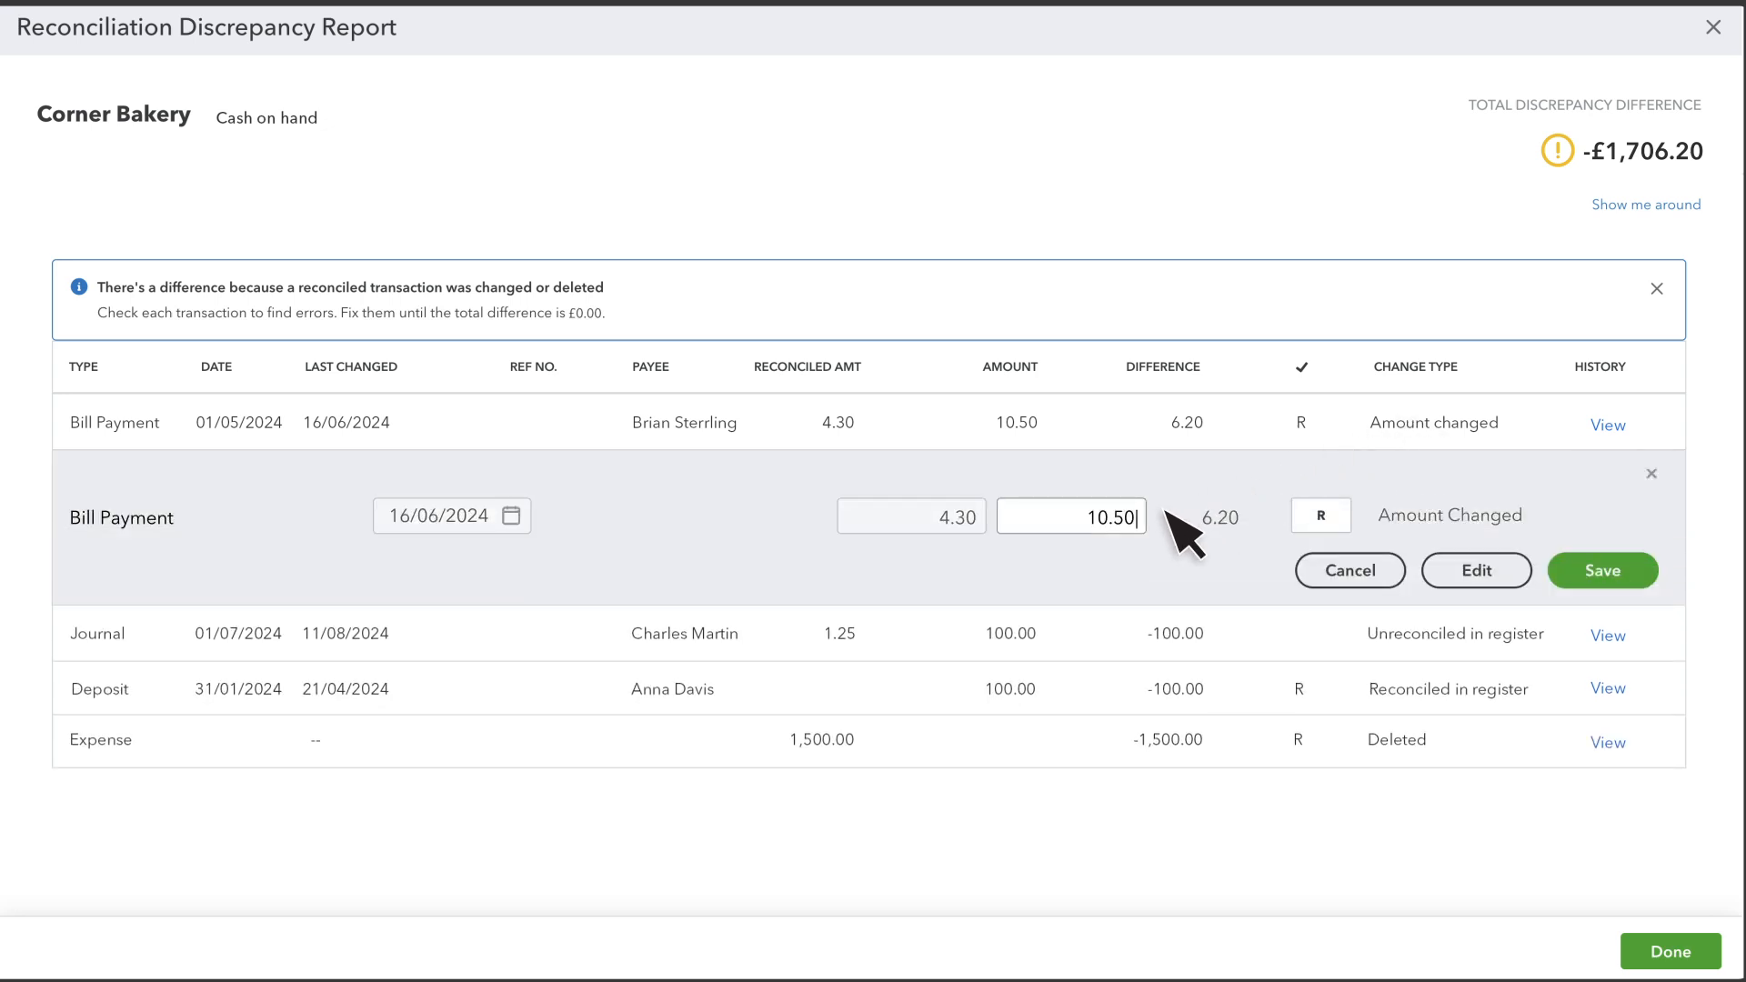
pyautogui.press('BackSpace')
pyautogui.press('BackSpace')
pyautogui.press('BackSpace')
pyautogui.press('BackSpace')
pyautogui.press('BackSpace')
pyautogui.write('4.30')
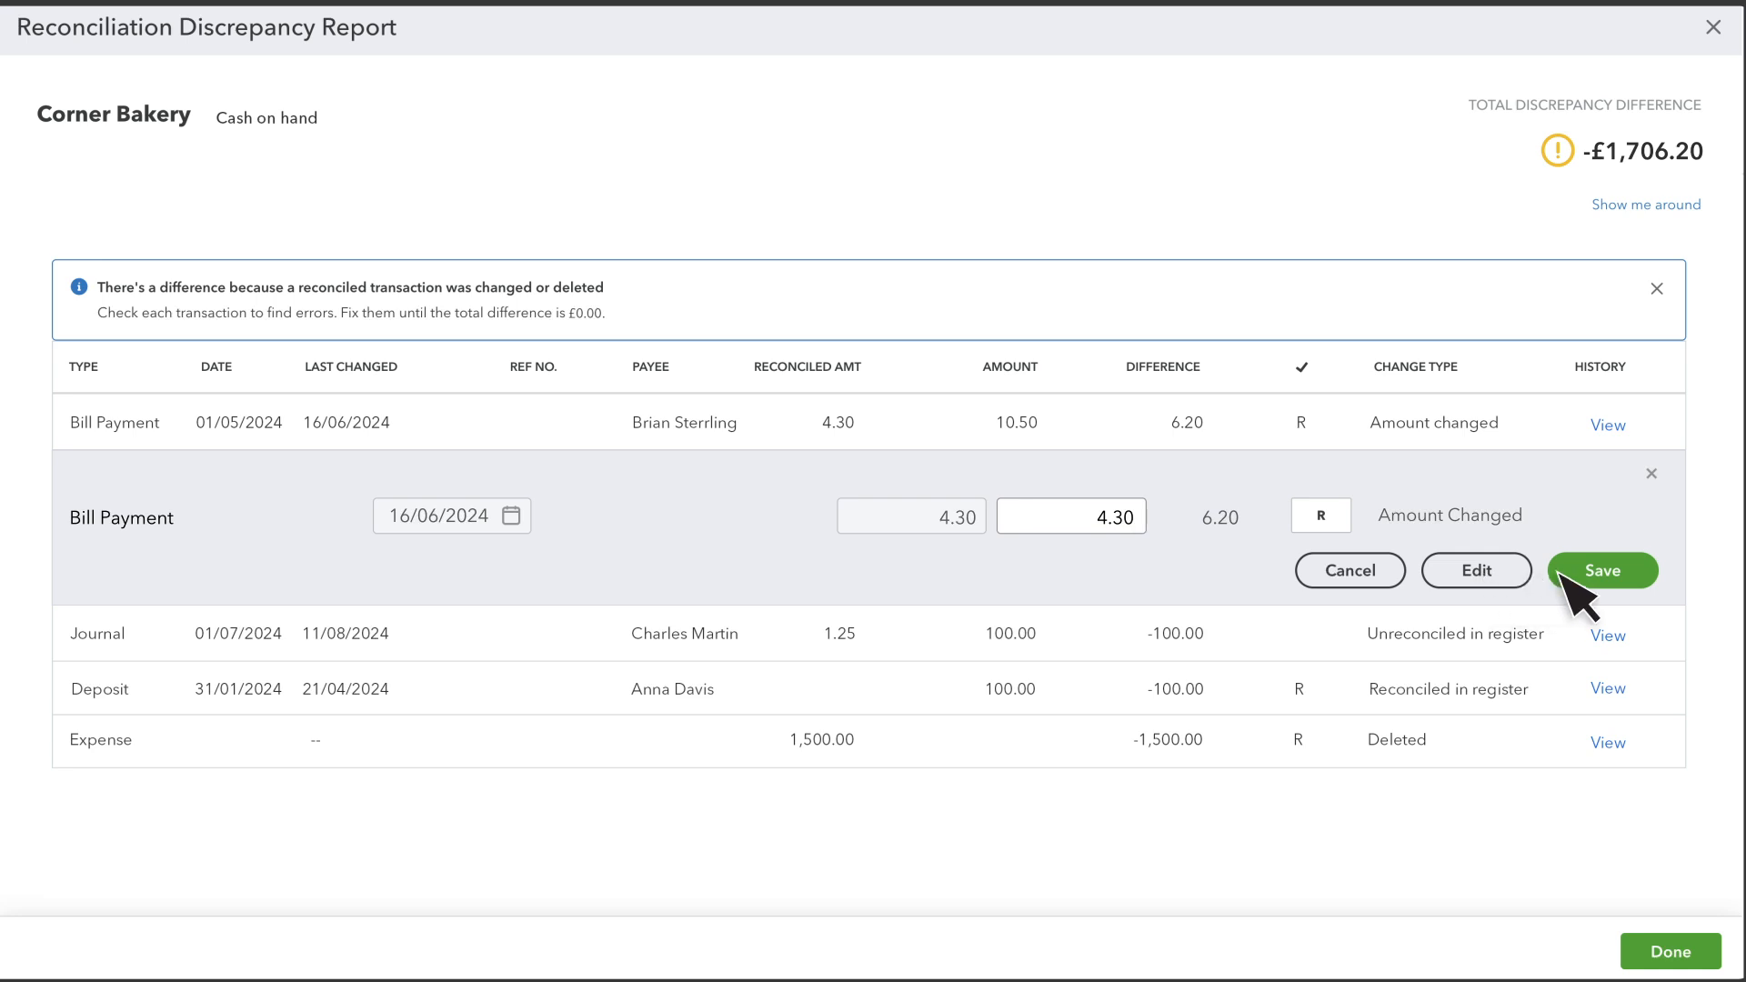
pyautogui.click(1627, 571)
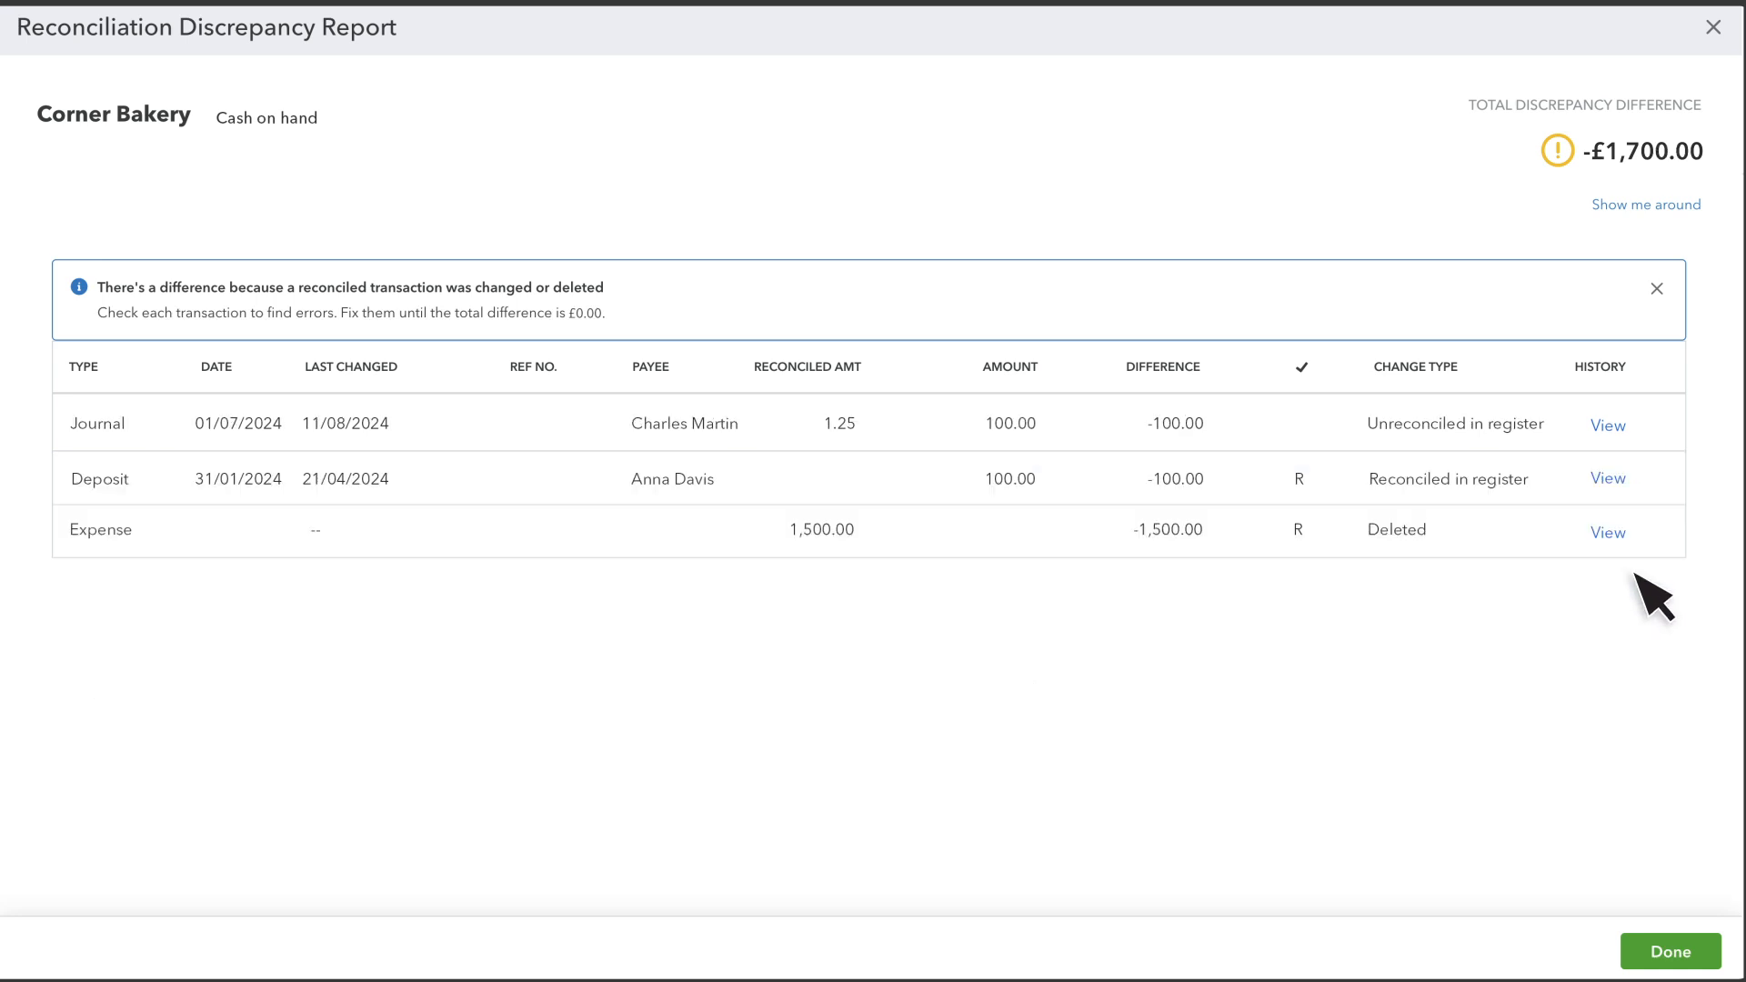
# Mark the unreconciled journal entry as reconciled (R) and save it.
pyautogui.click(1550, 424)
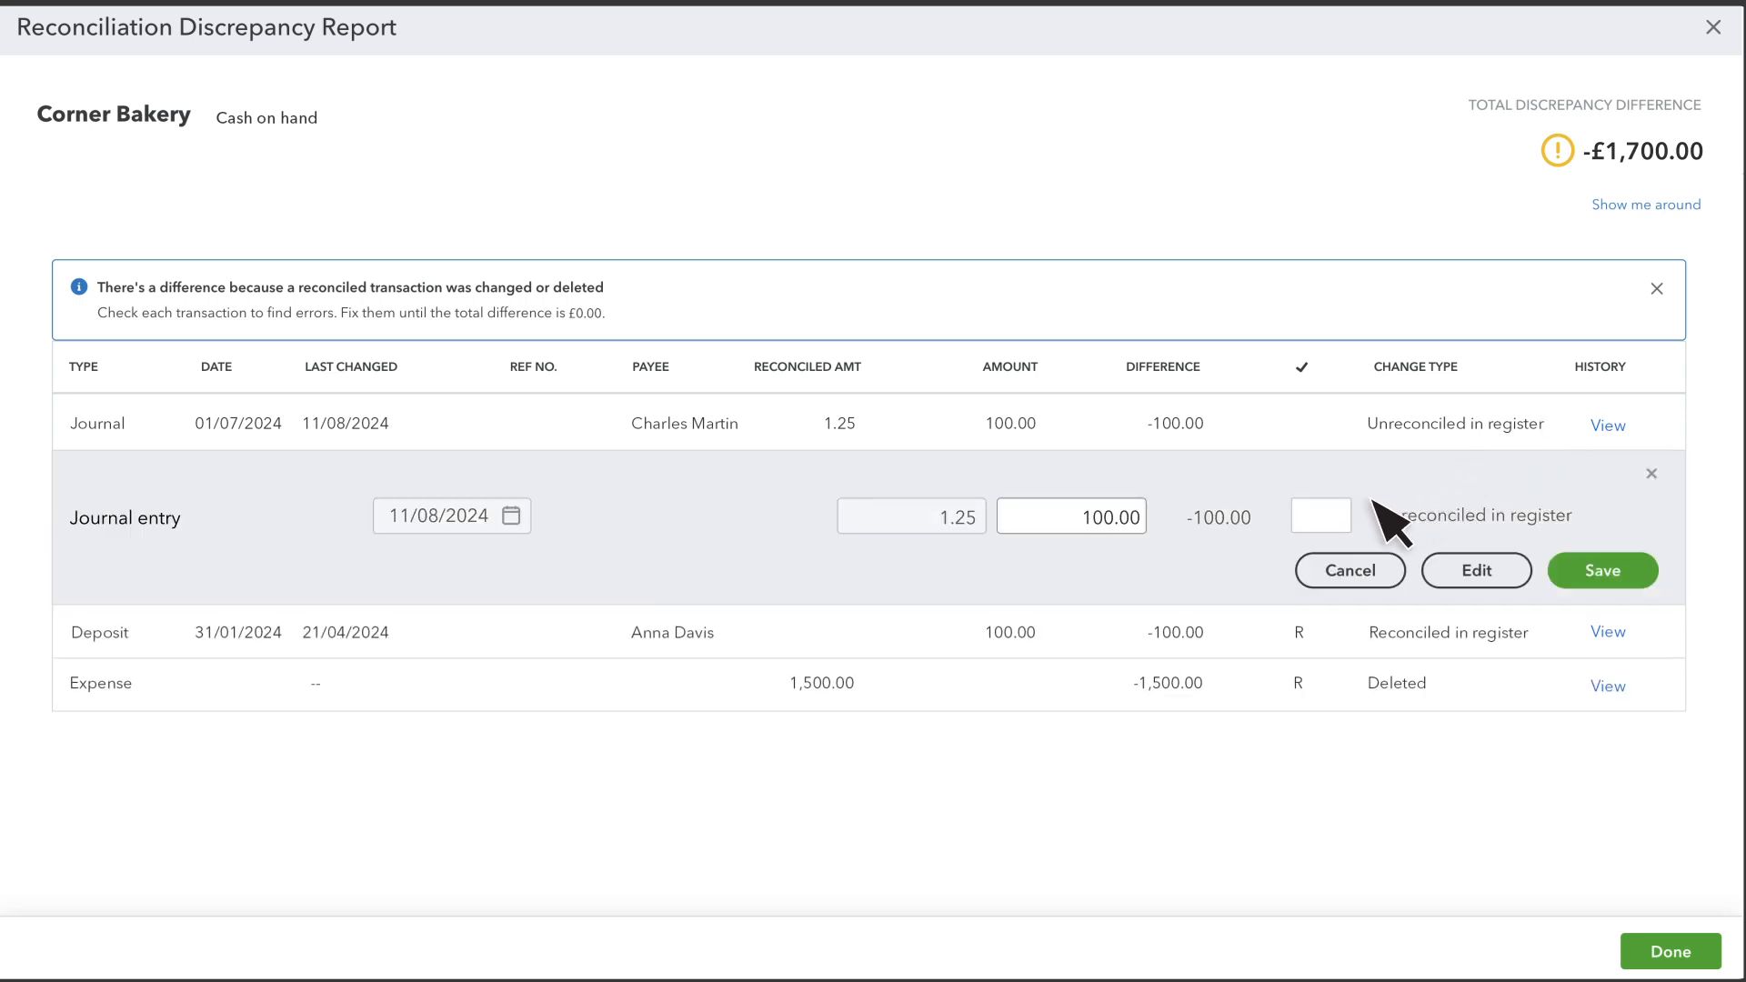
pyautogui.click(1331, 519)
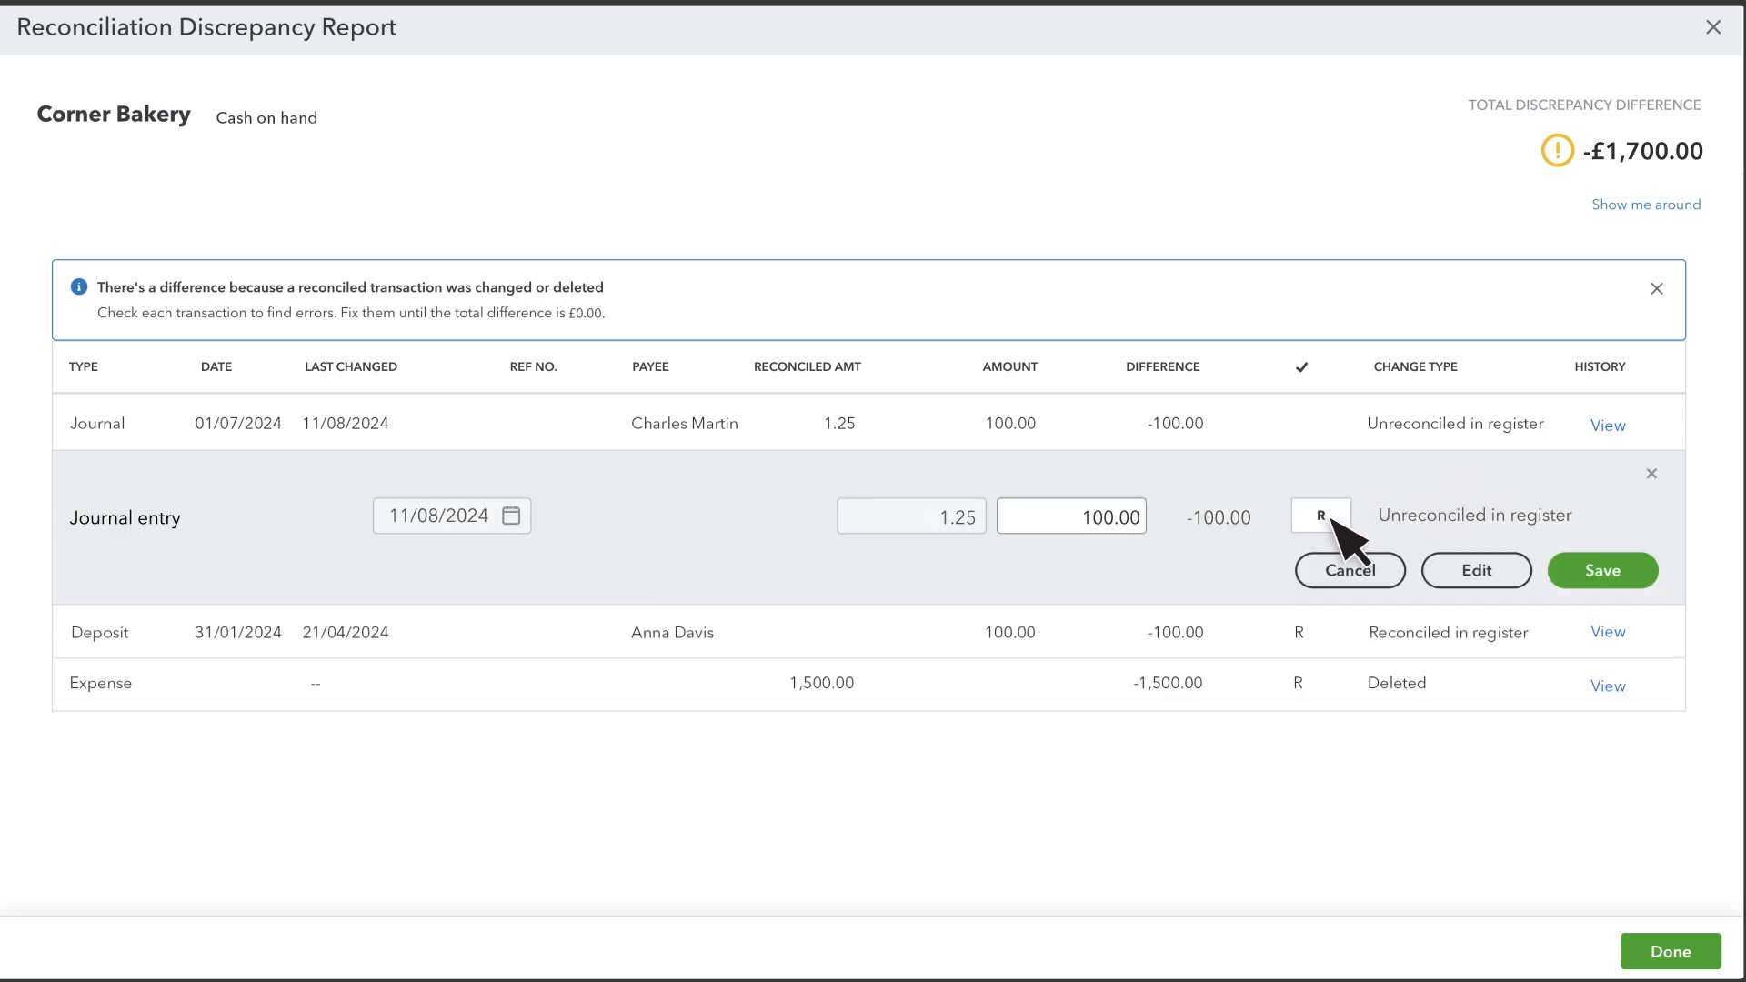
pyautogui.click(1622, 573)
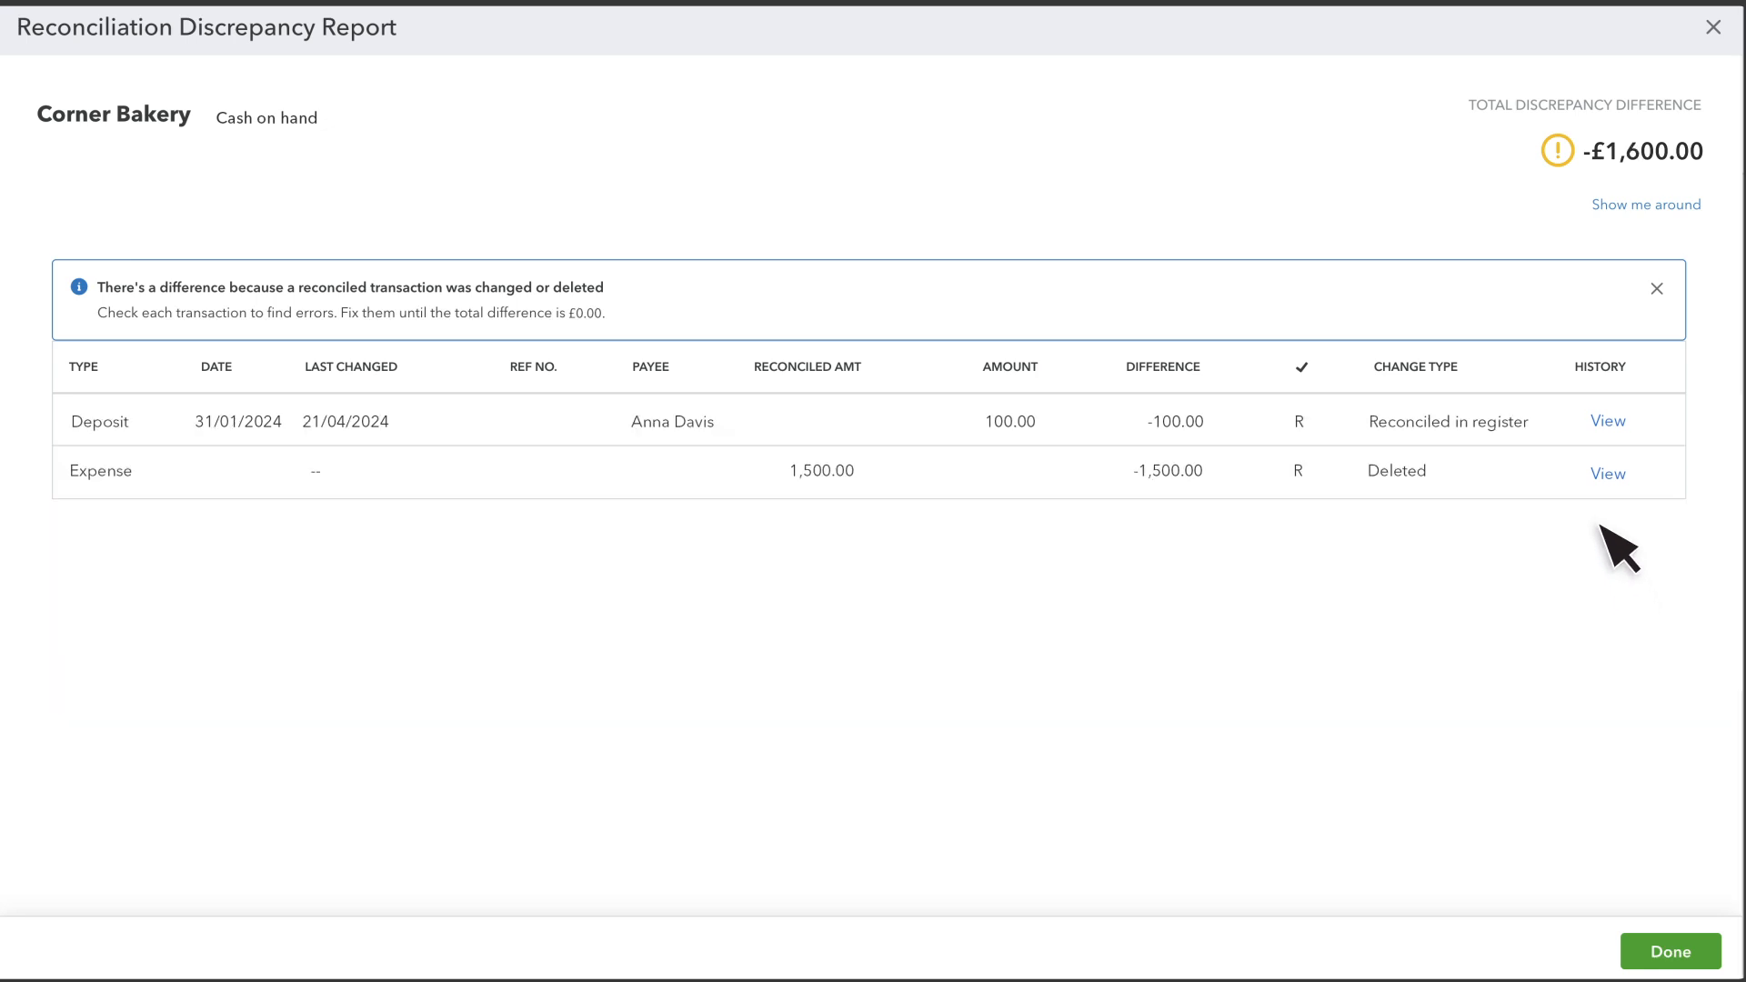
# Set the deposit's status to cleared (C) and save it.
pyautogui.click(1556, 423)
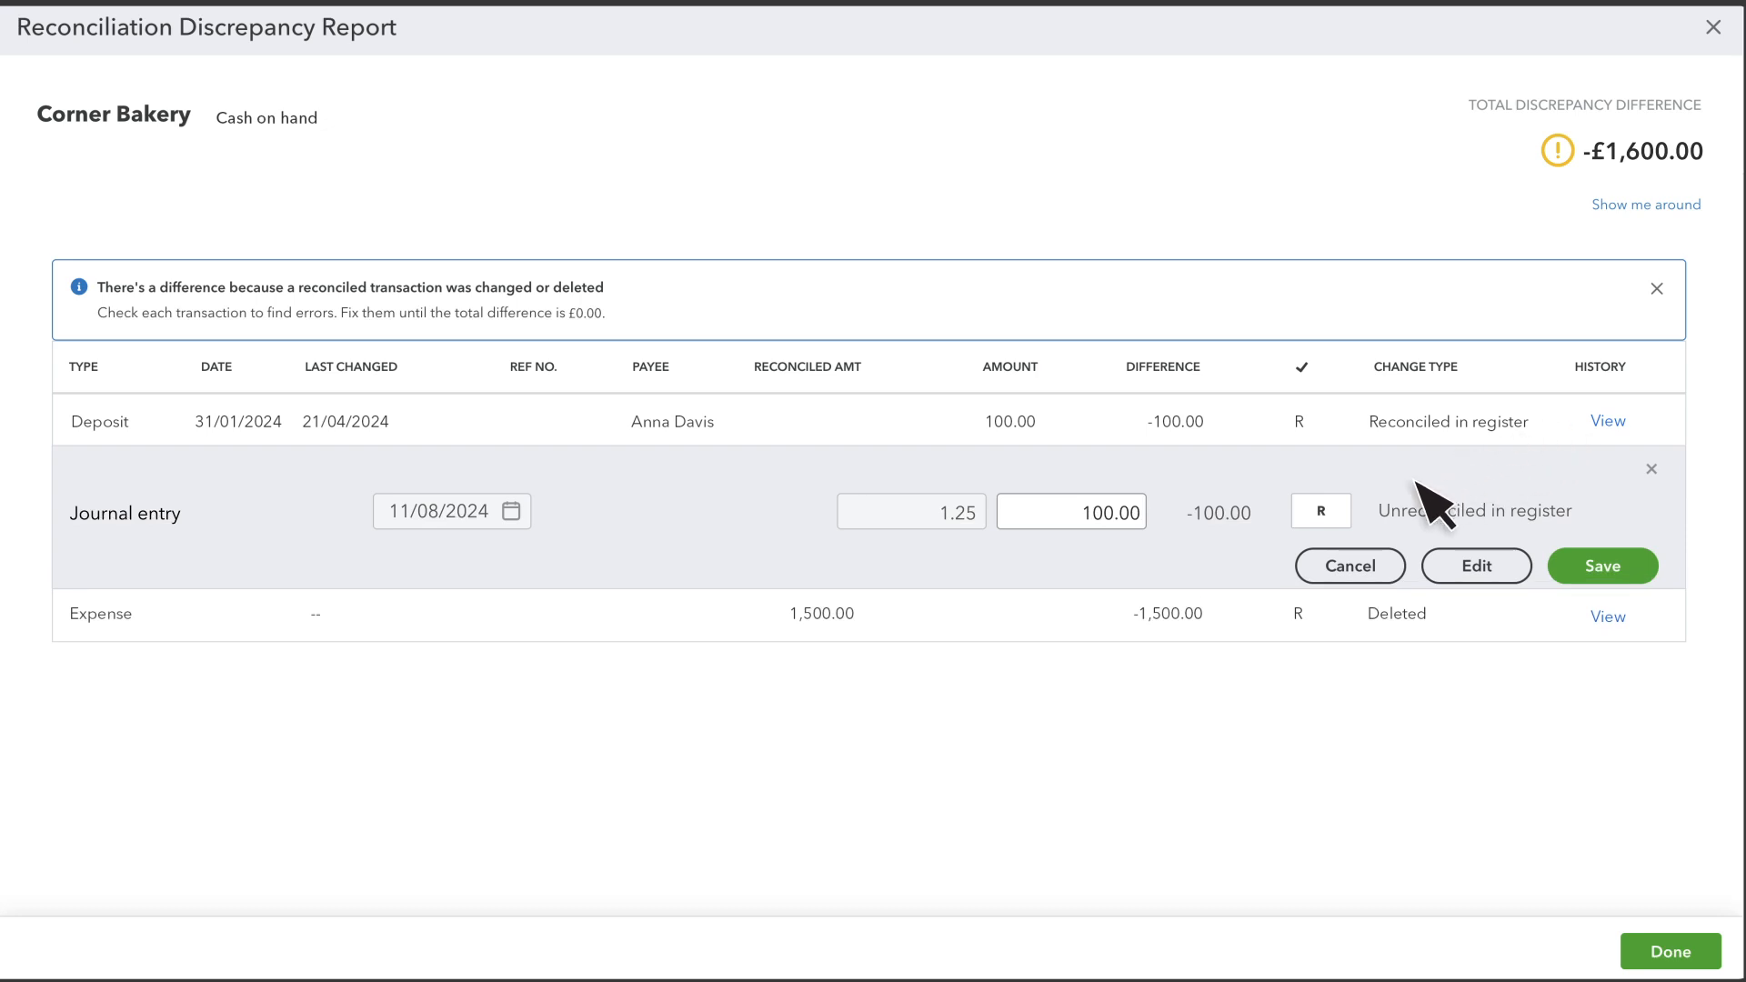
pyautogui.click(1338, 515)
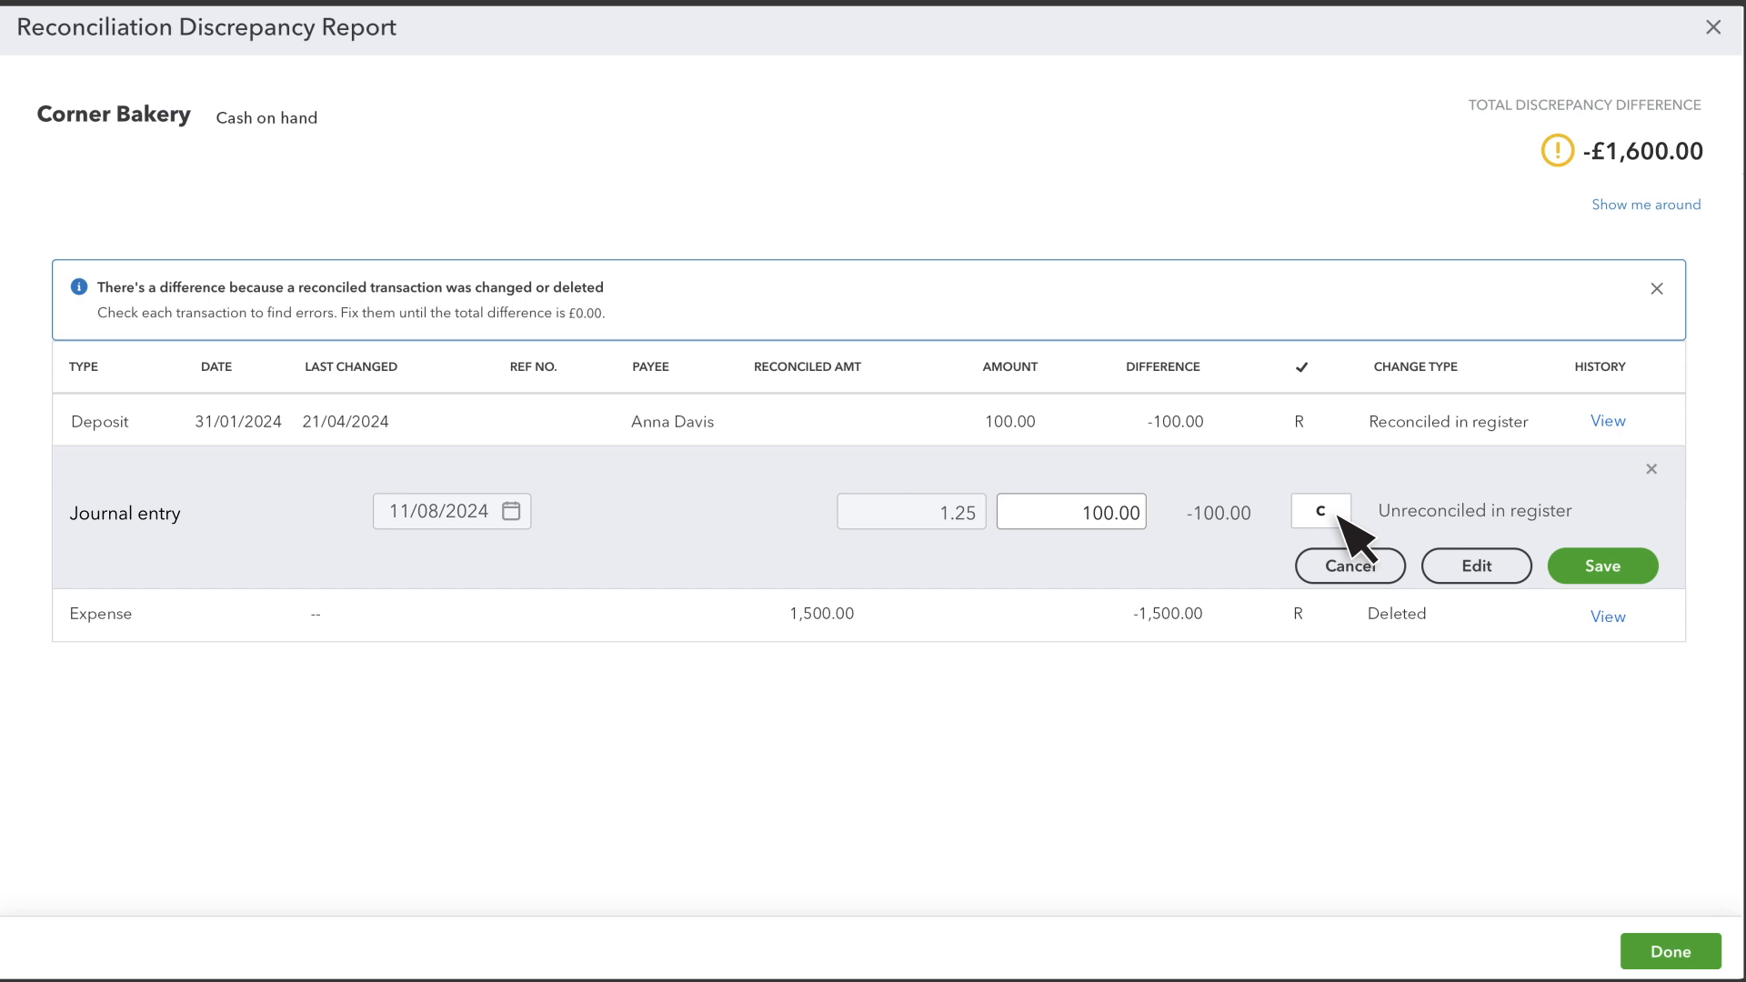
pyautogui.click(1602, 568)
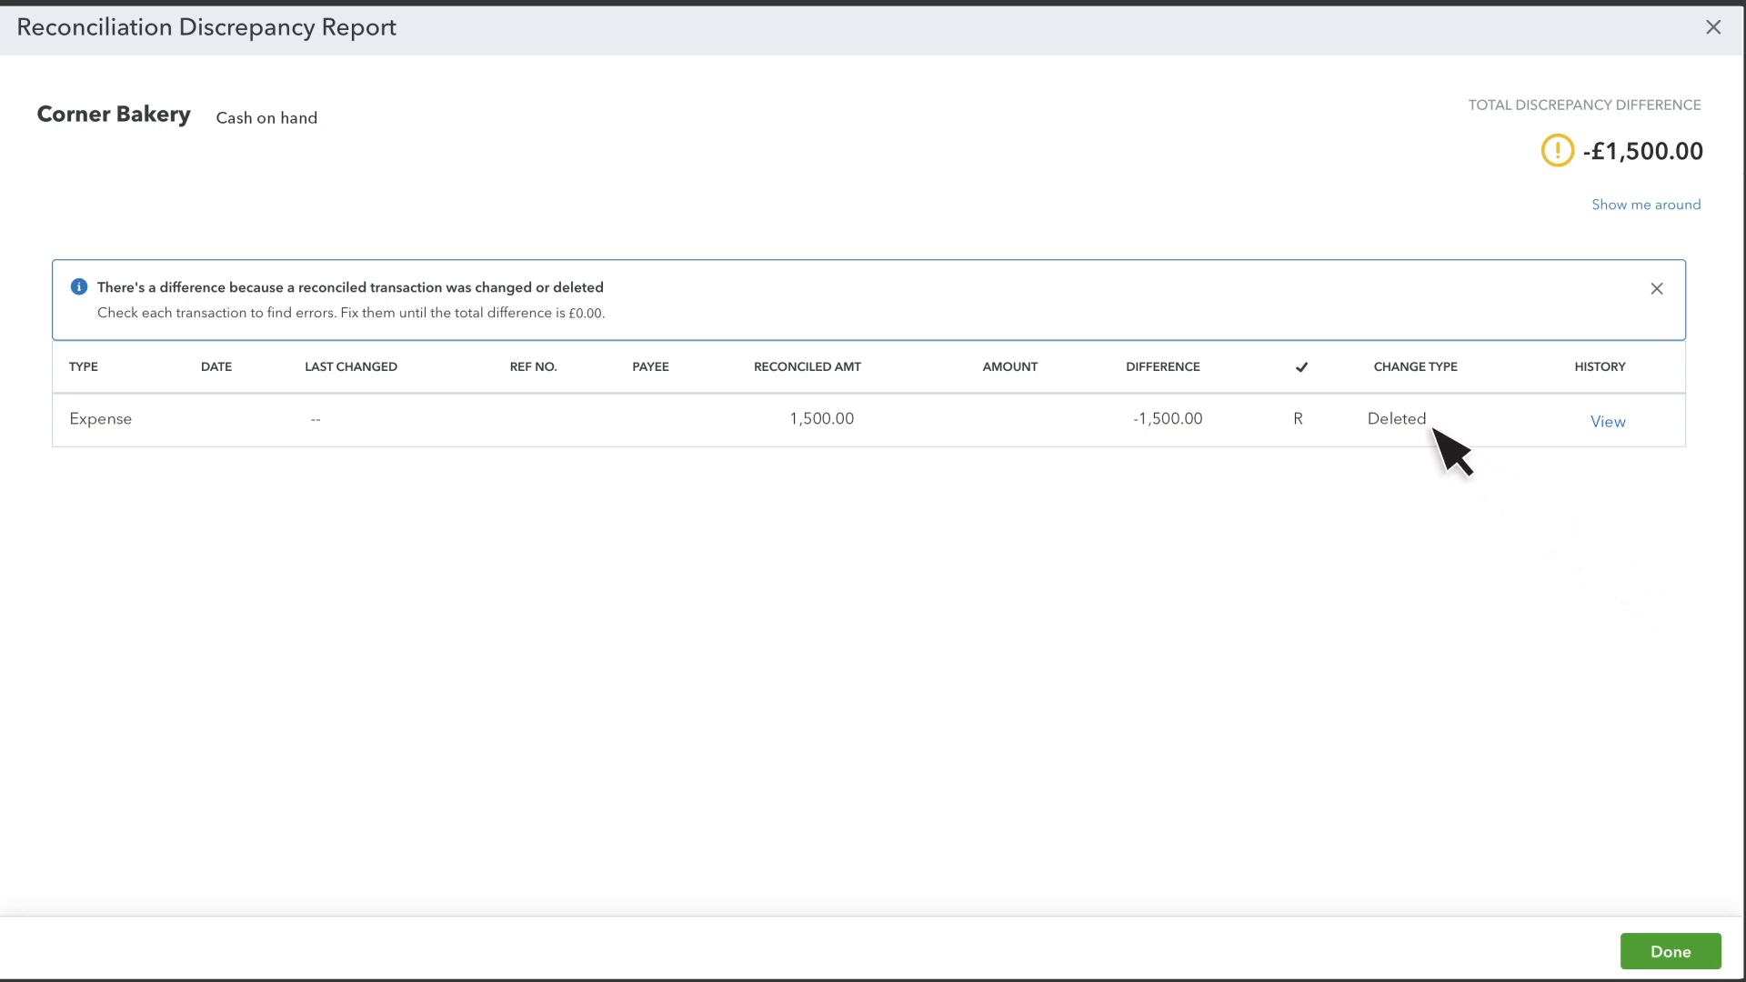
# From the deleted expense's audit history, start a new expense with the same payee and payment date 24/07/2024.
pyautogui.click(1608, 424)
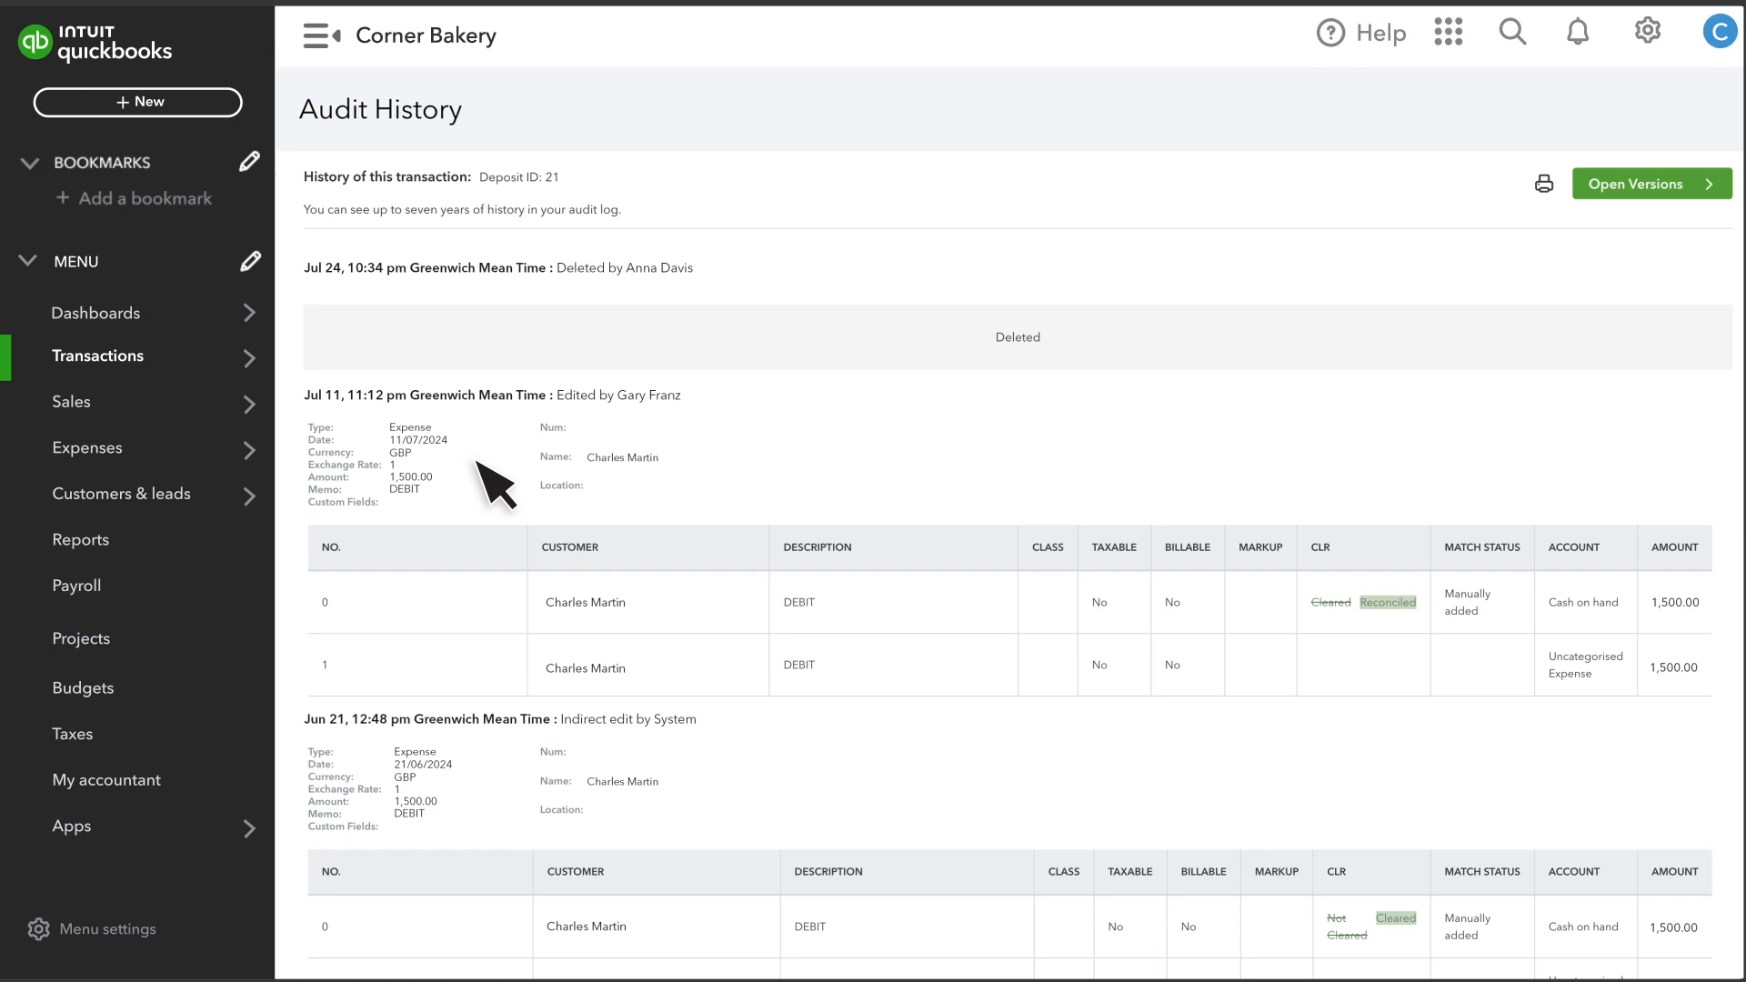
pyautogui.click(142, 103)
pyautogui.click(421, 216)
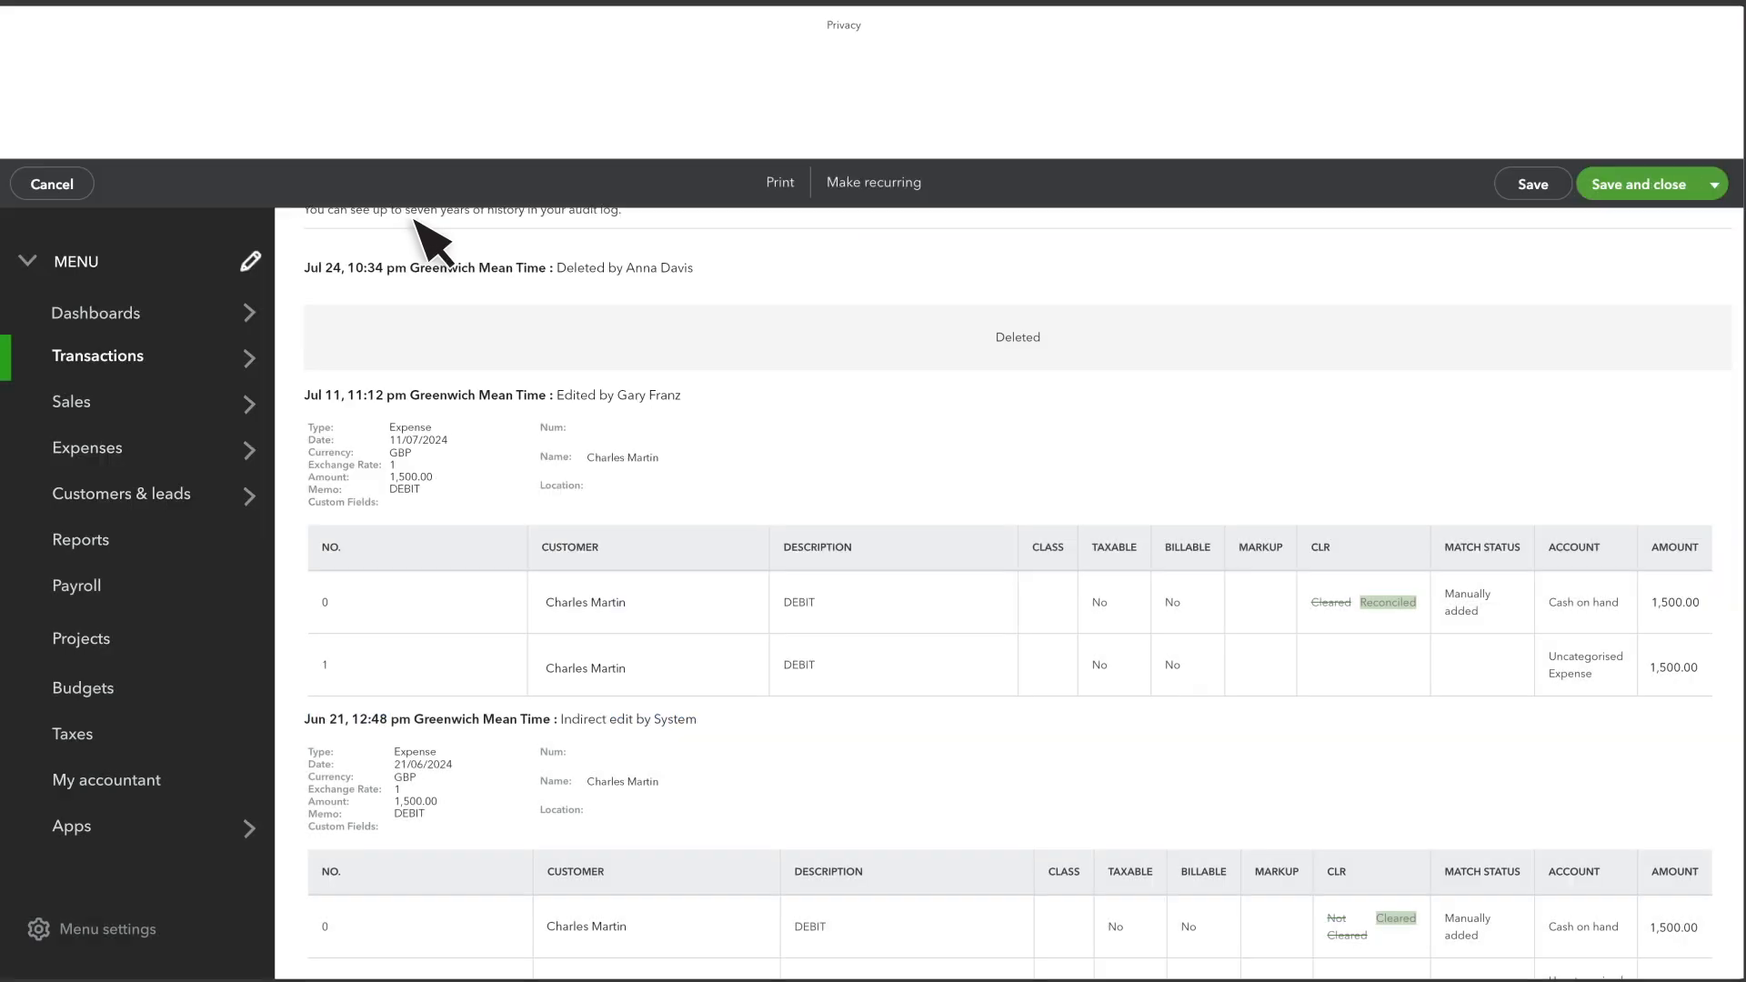
pyautogui.click(116, 127)
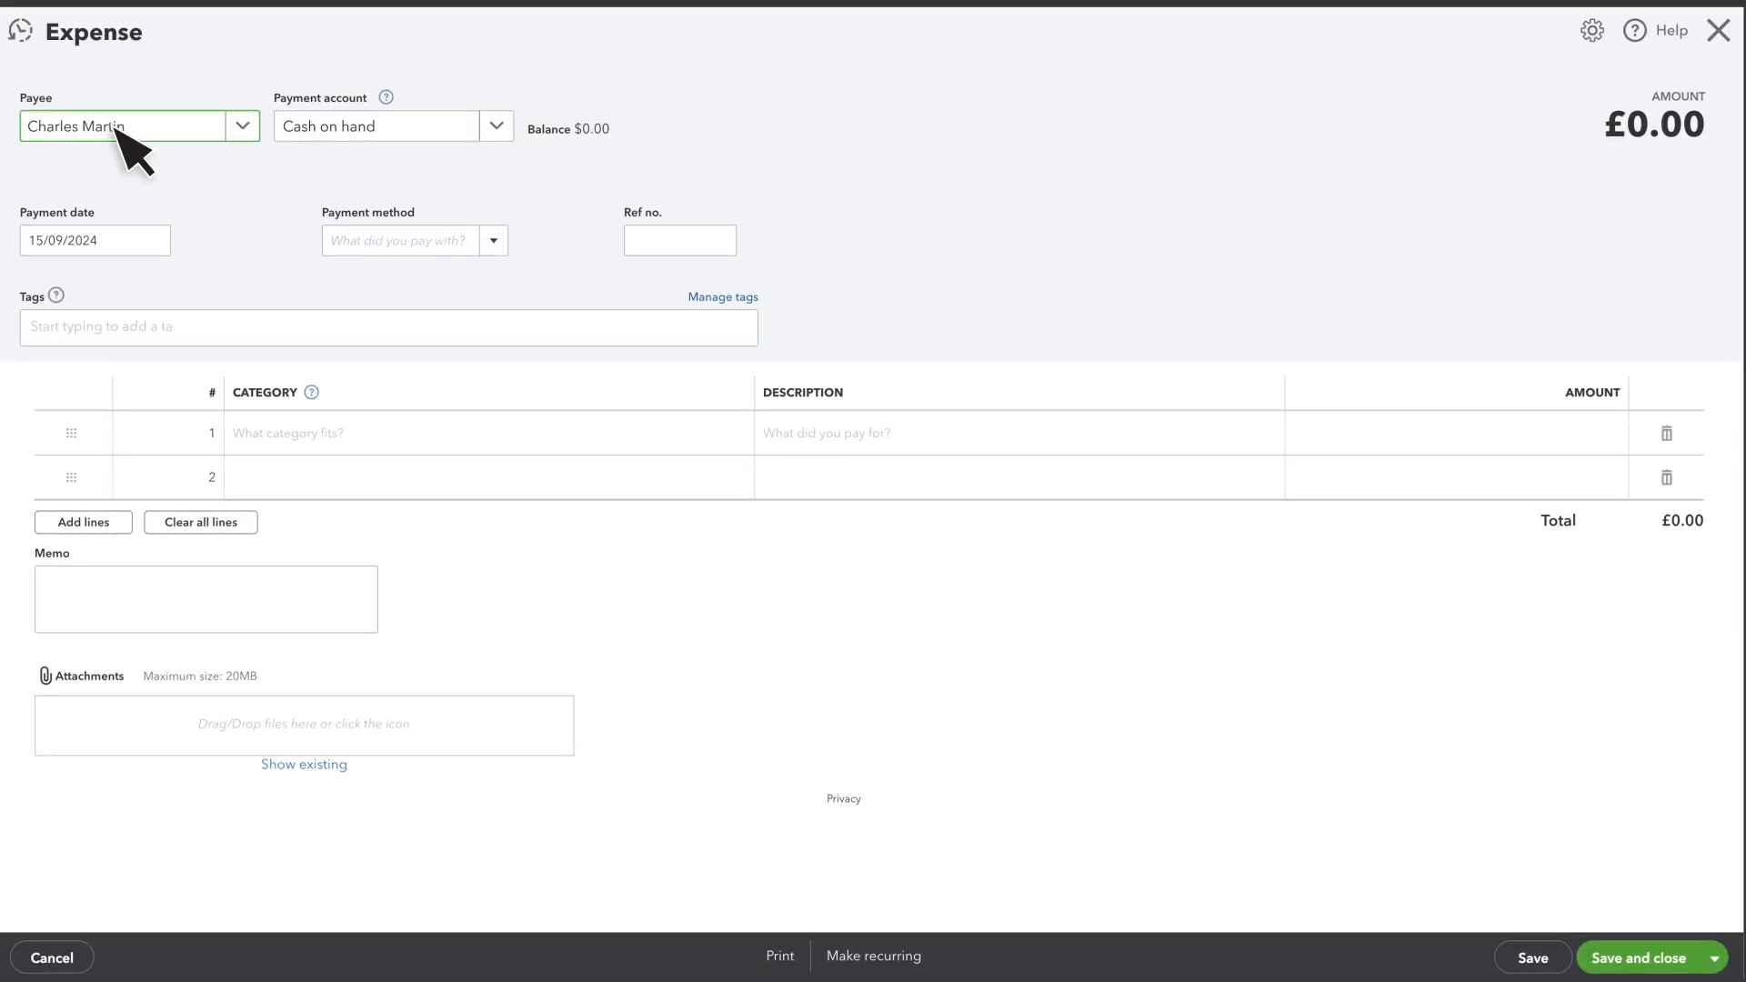
pyautogui.press('Tab')
pyautogui.write('24/07/2024')
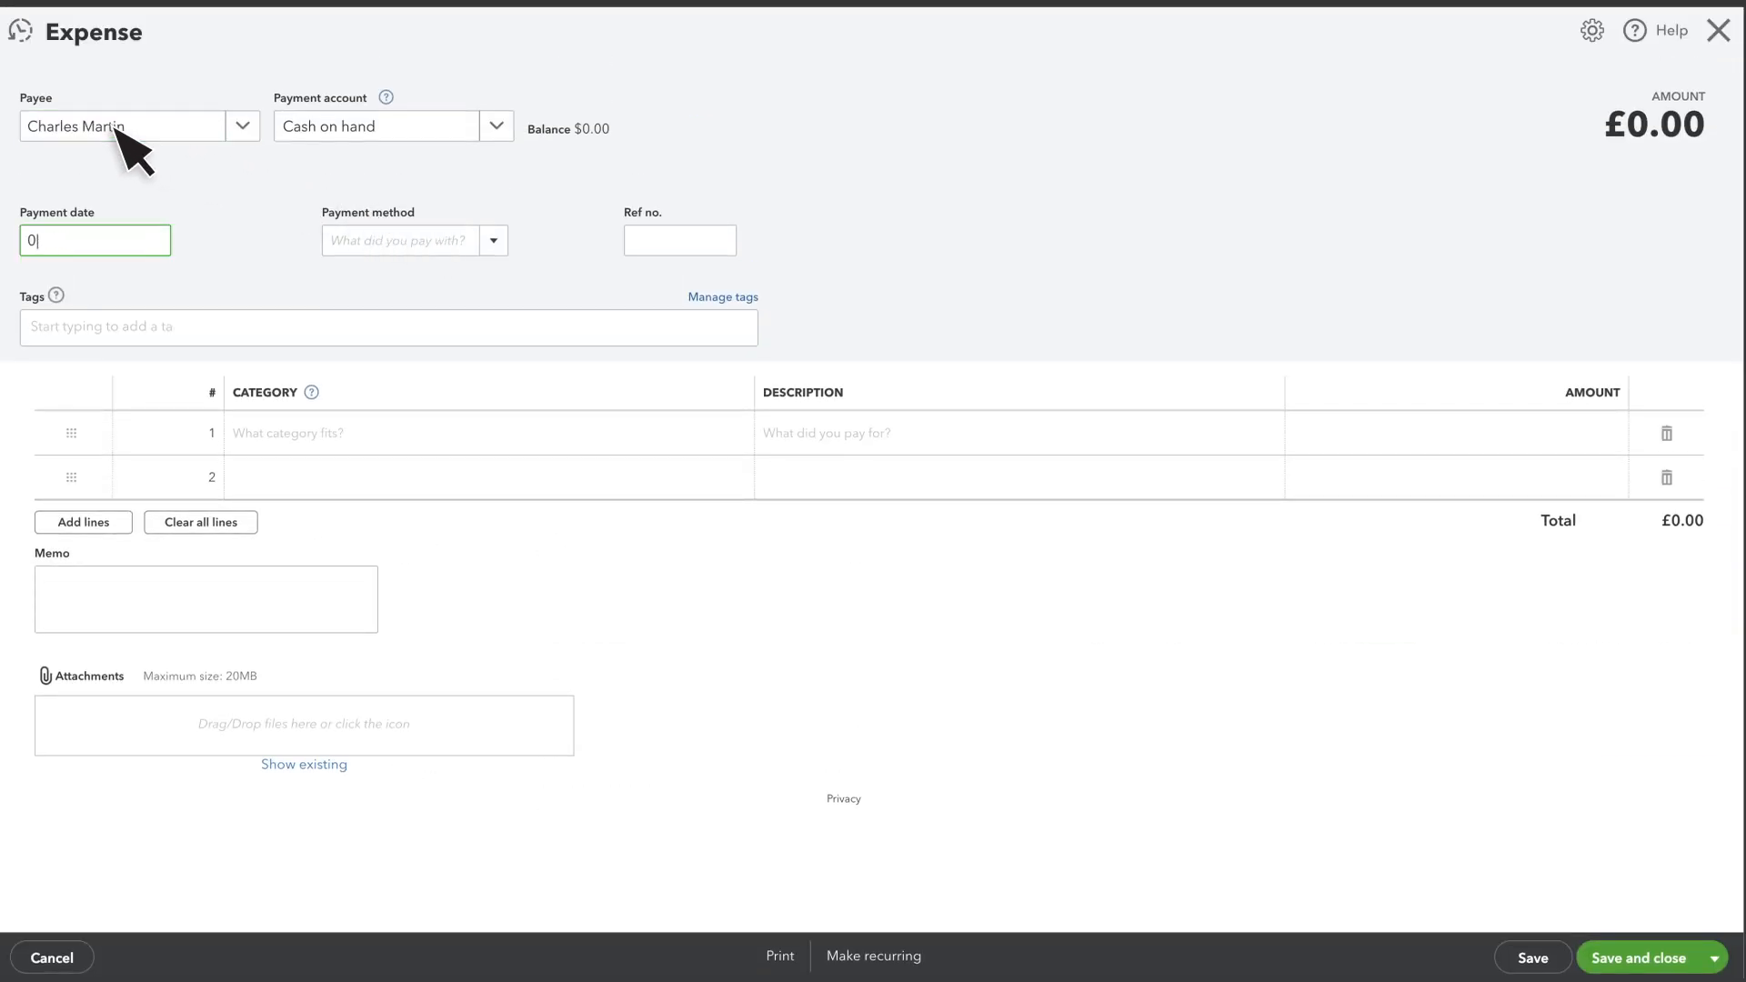
# Enter ref no. 4422410, category DEBIT and amount 1500 on the expense, then save and close it.
pyautogui.press('Tab')
pyautogui.press('Tab')
pyautogui.write('4422410')
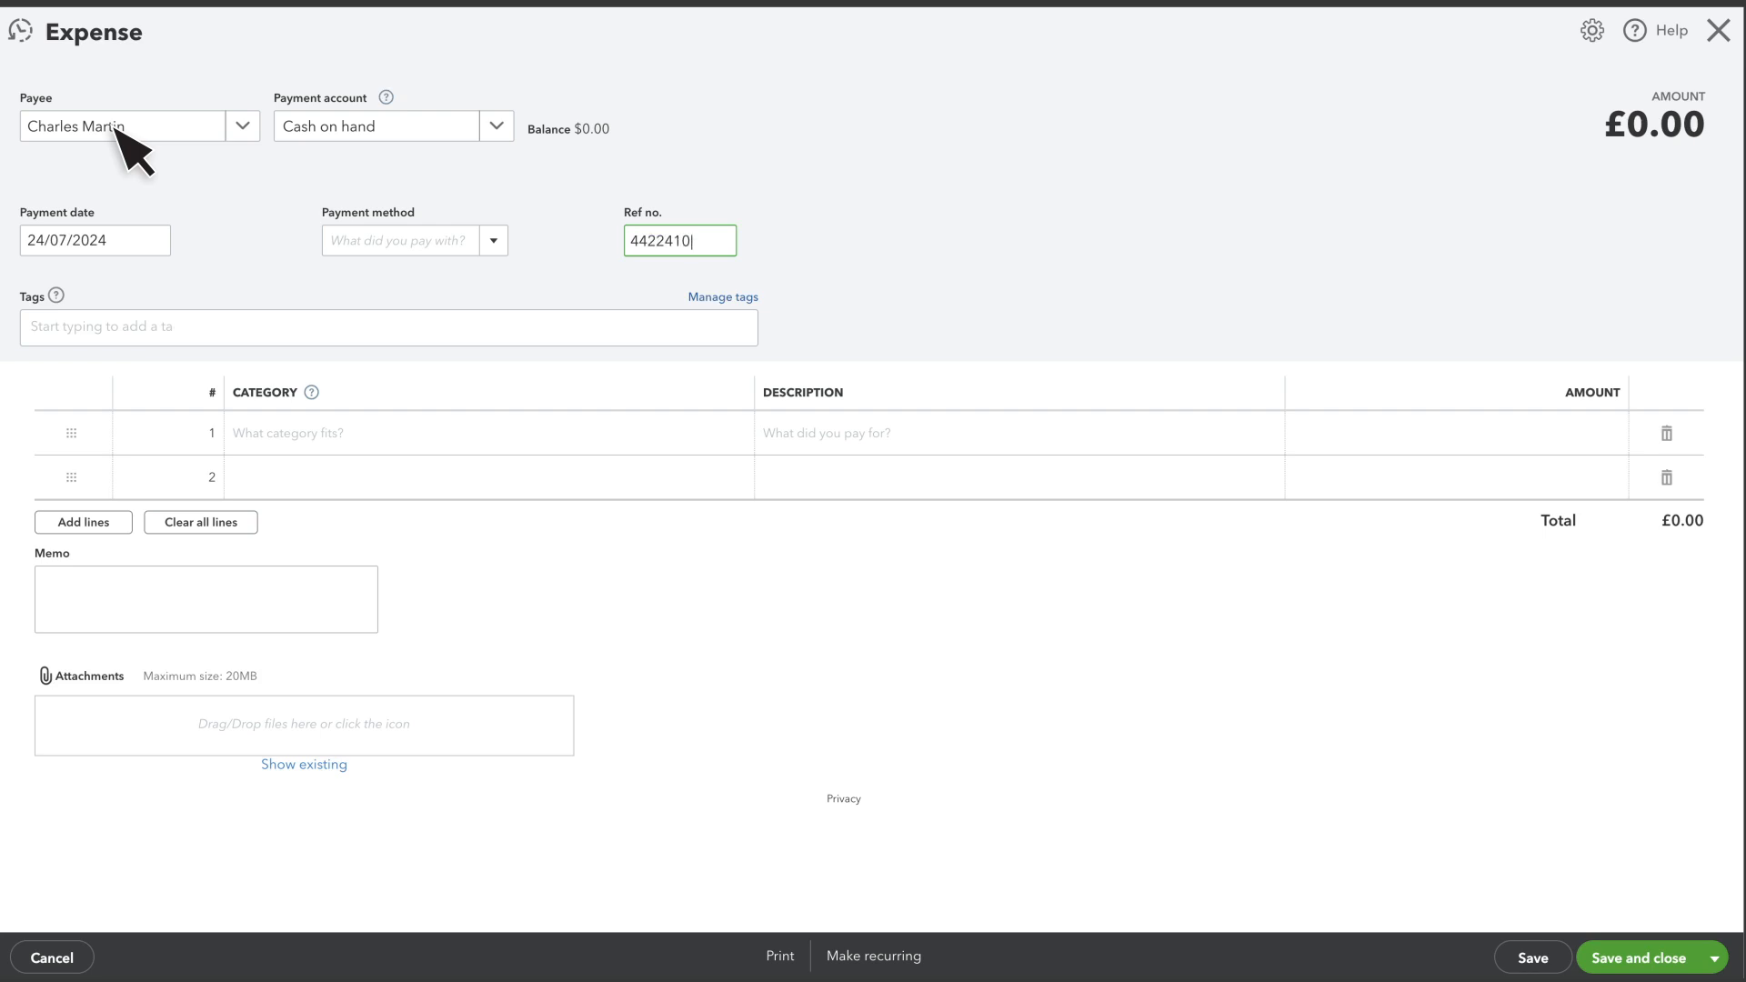
pyautogui.press('Tab')
pyautogui.write('DEBIT')
pyautogui.press('Tab')
pyautogui.press('Tab')
pyautogui.write('1500')
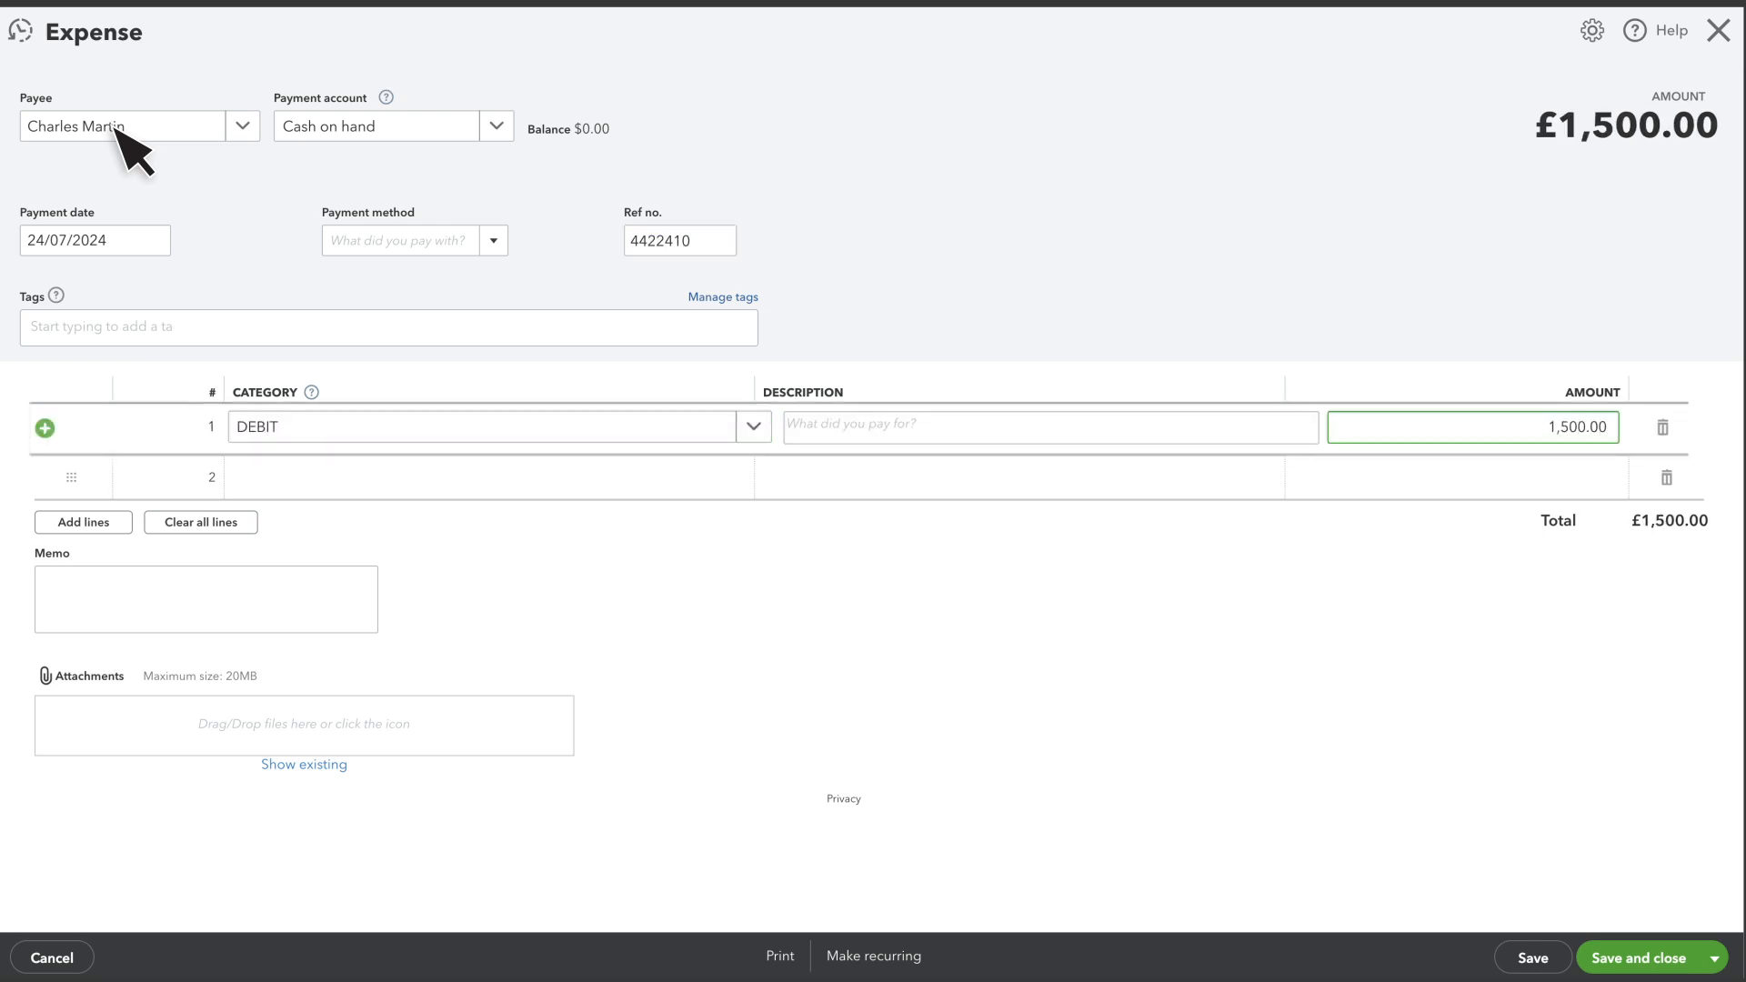
pyautogui.press('Tab')
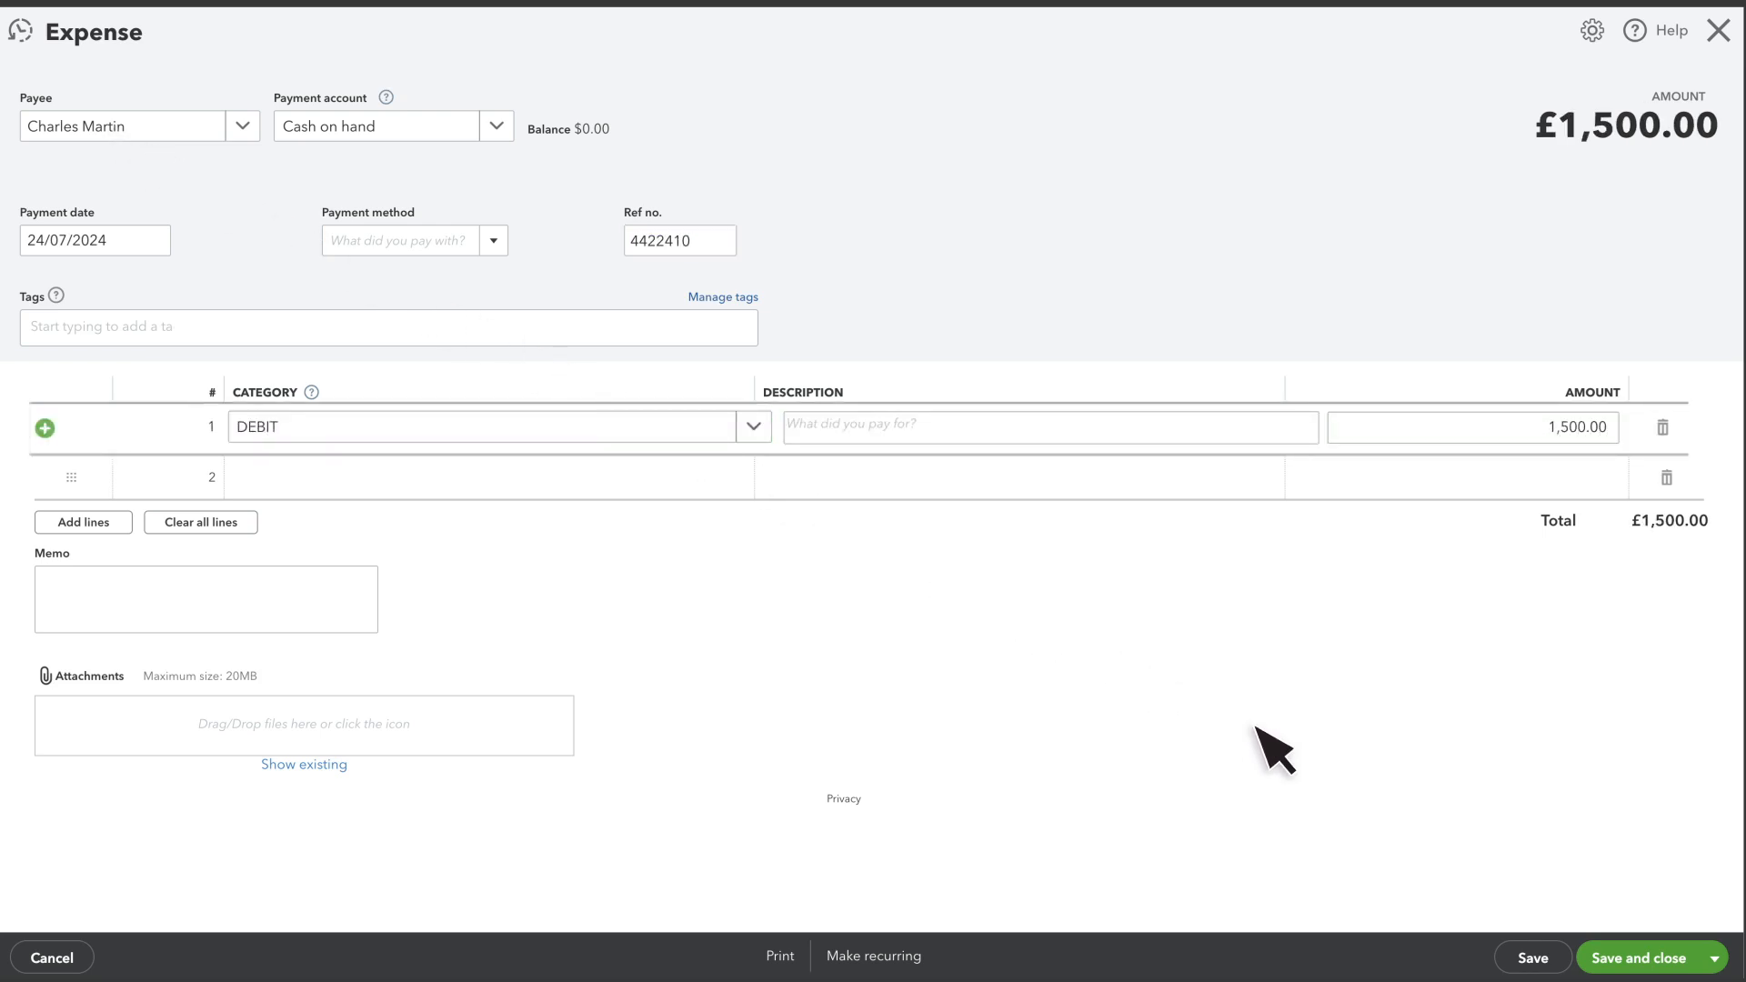
pyautogui.click(1653, 936)
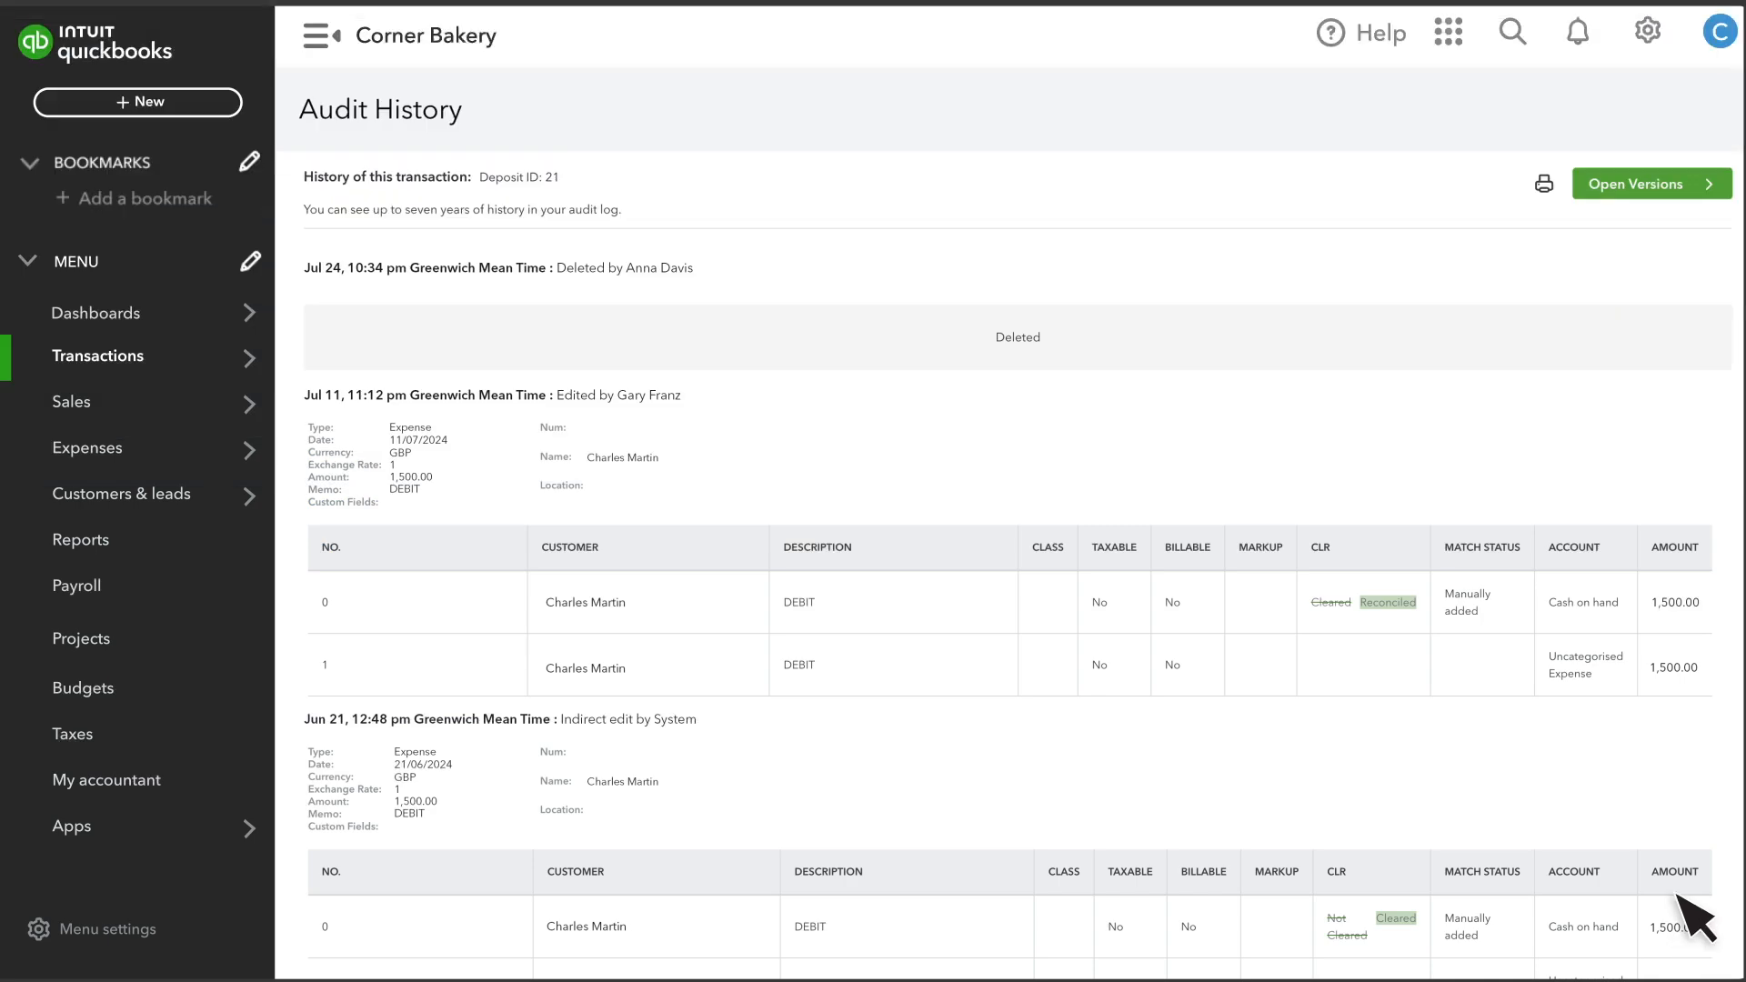
# In the Cash on hand account history, mark the new 24/07/2024 expense as reconciled (R) and save it.
pyautogui.click(1648, 33)
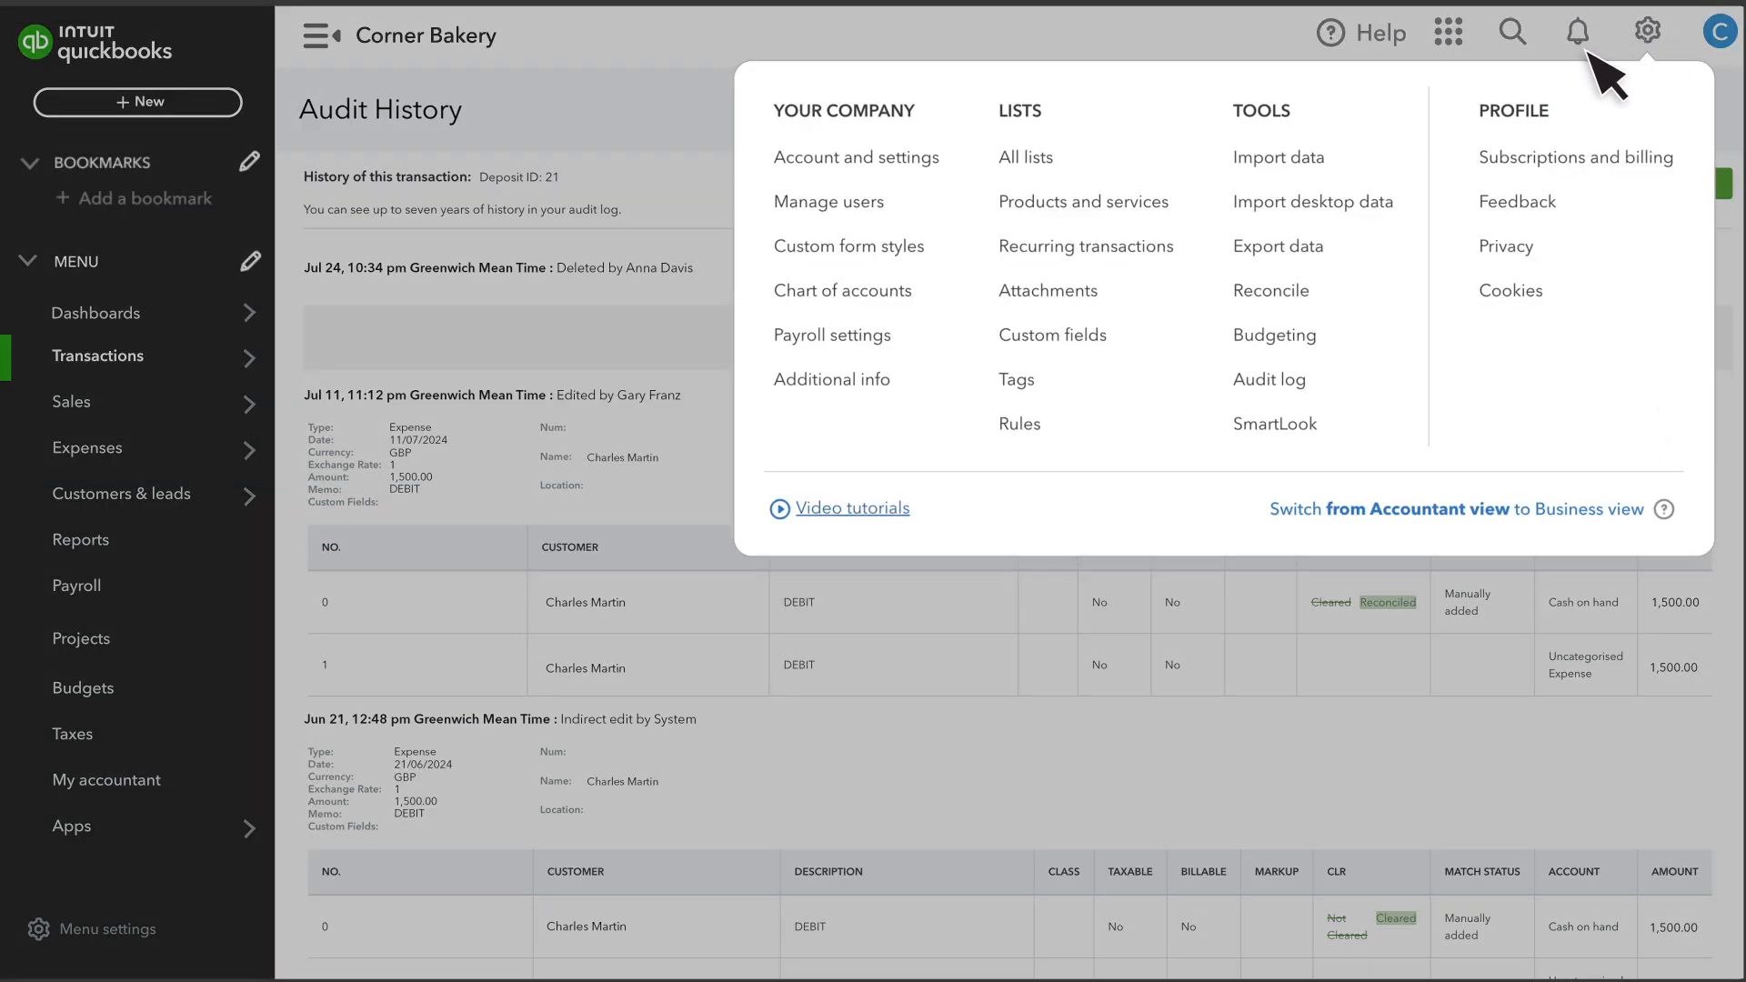
pyautogui.click(896, 306)
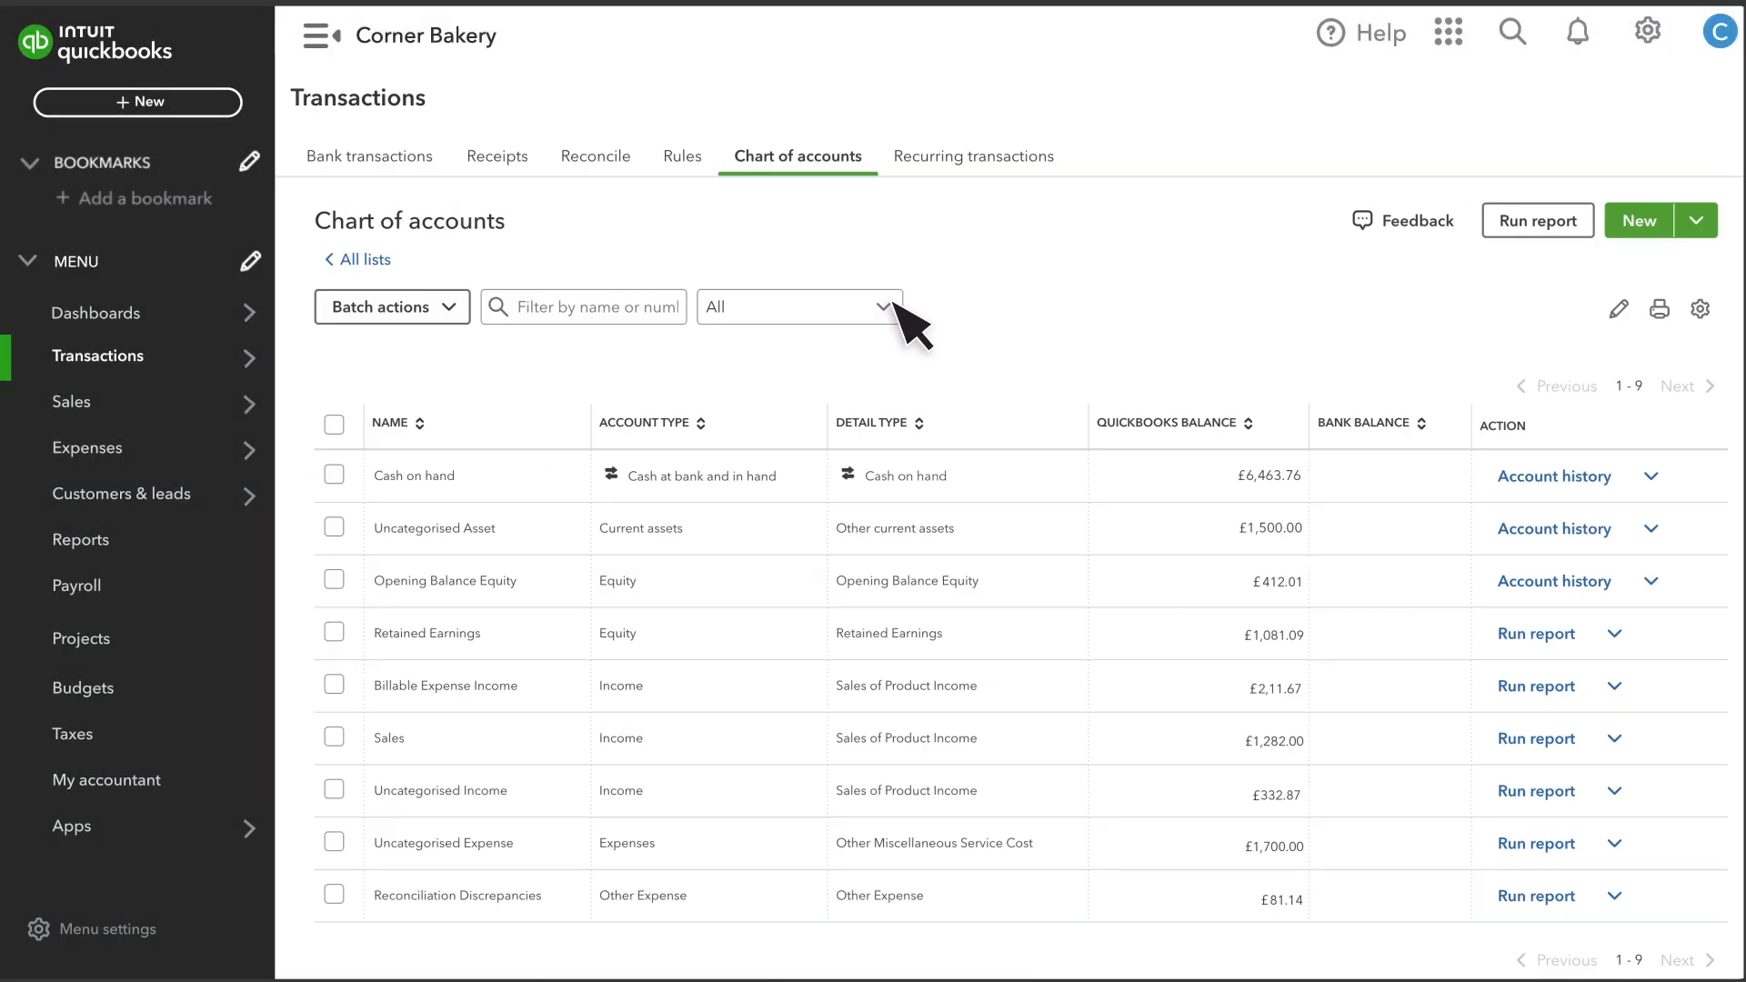
pyautogui.click(1546, 480)
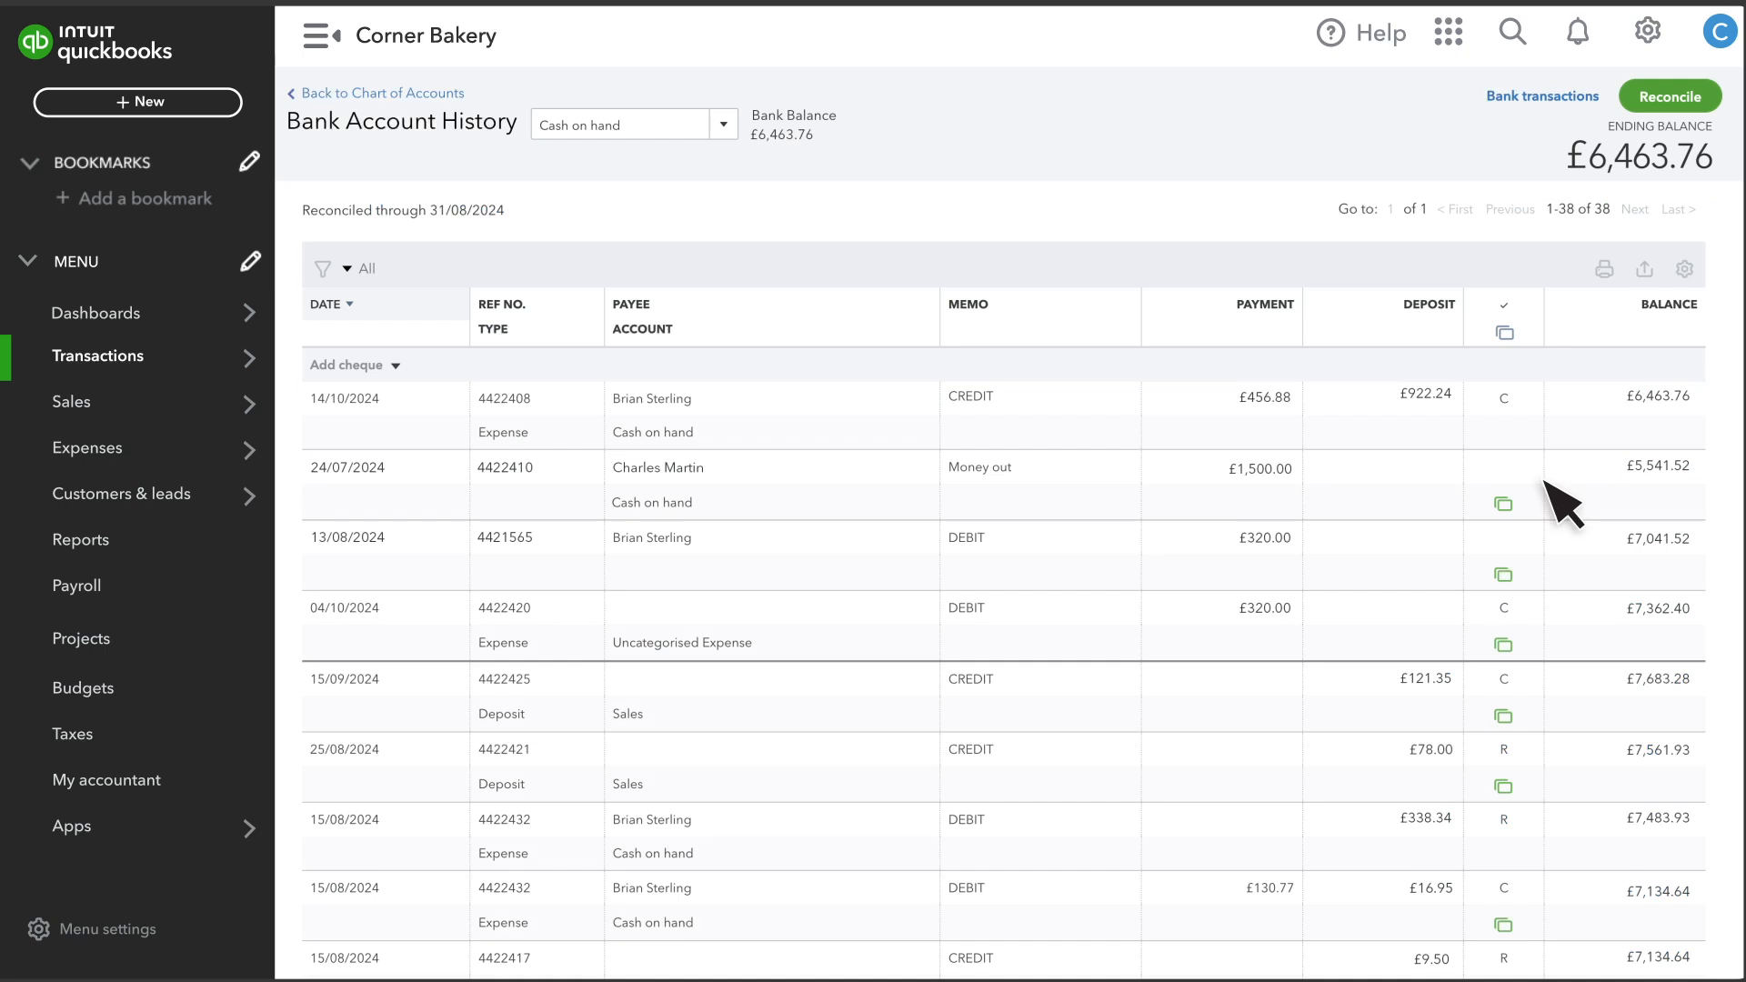
pyautogui.click(1500, 474)
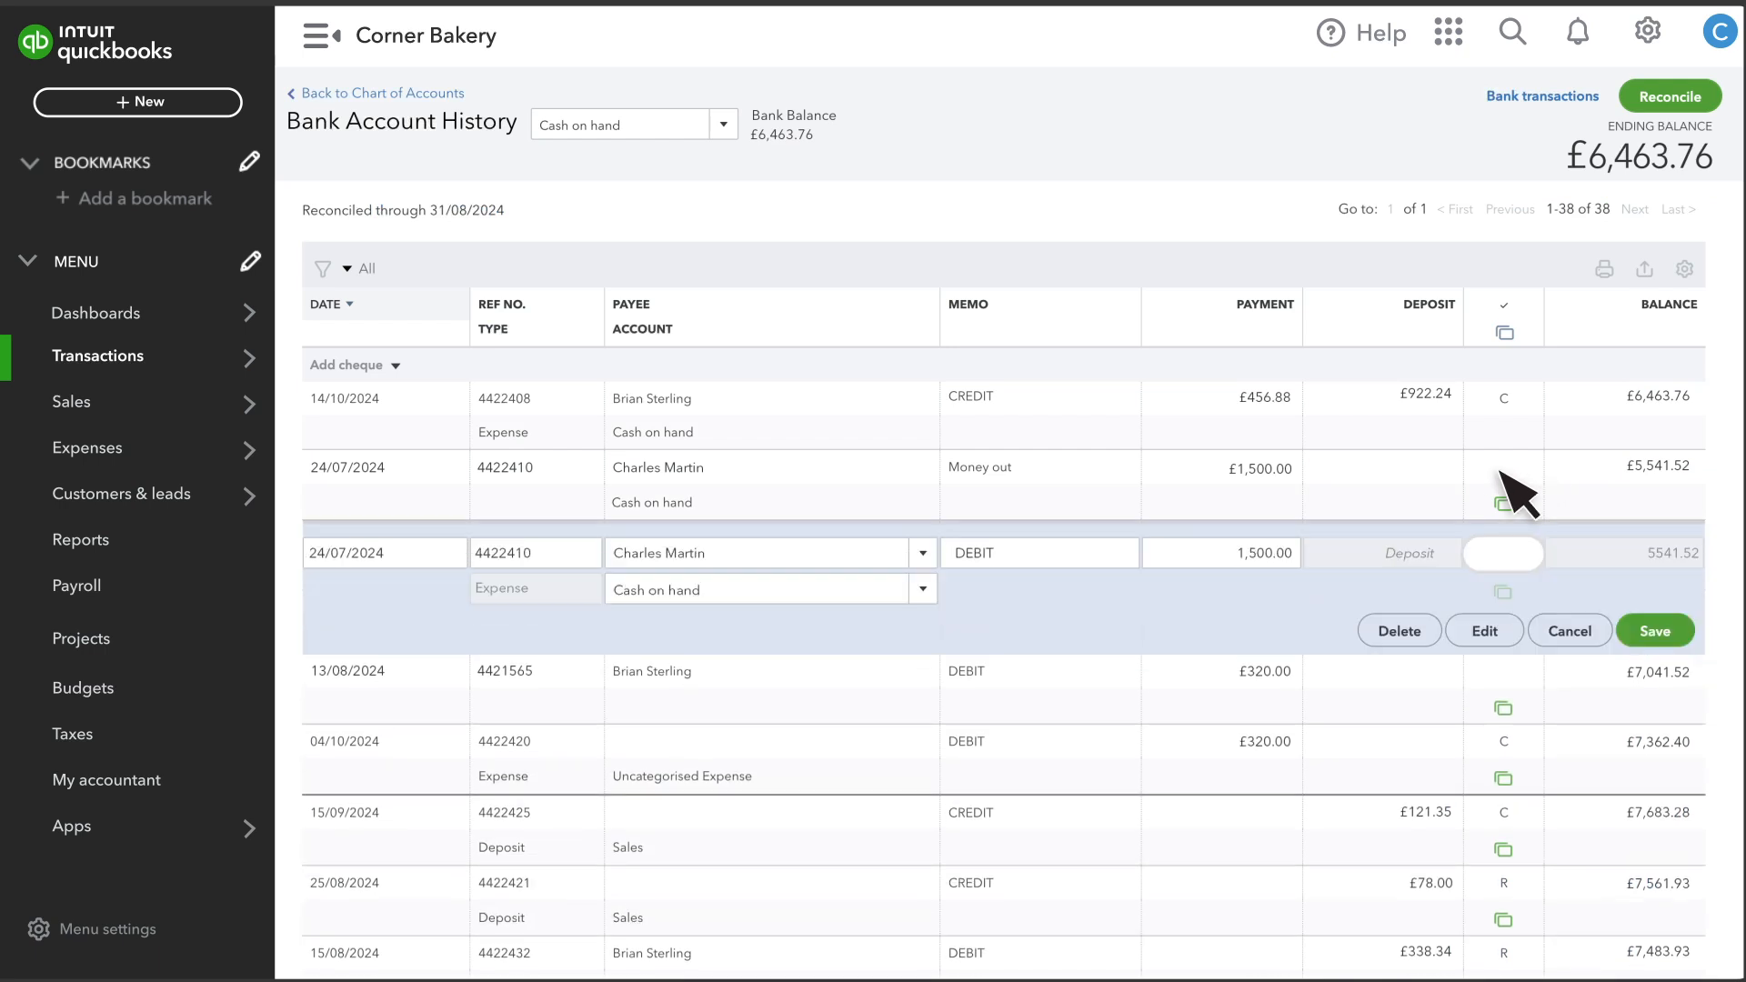
pyautogui.click(1502, 552)
pyautogui.click(1663, 632)
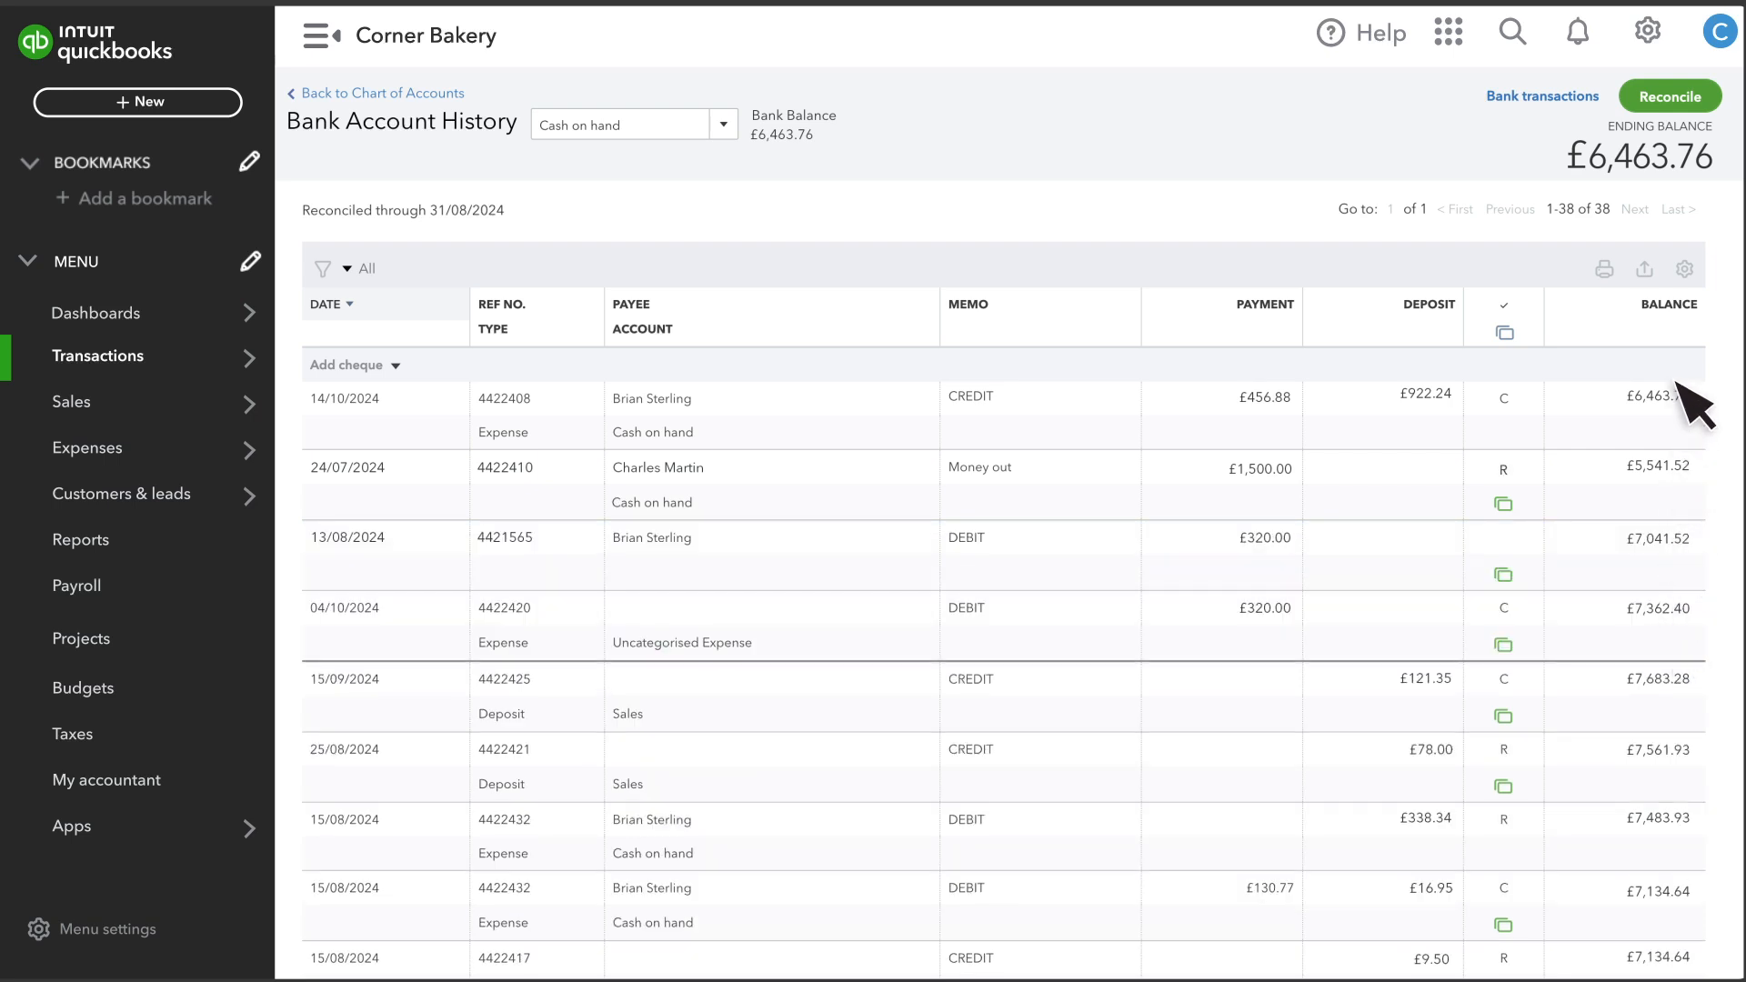
# Reopen the discrepancy report and view the history of the Rick's Rentals expense.
pyautogui.click(1680, 101)
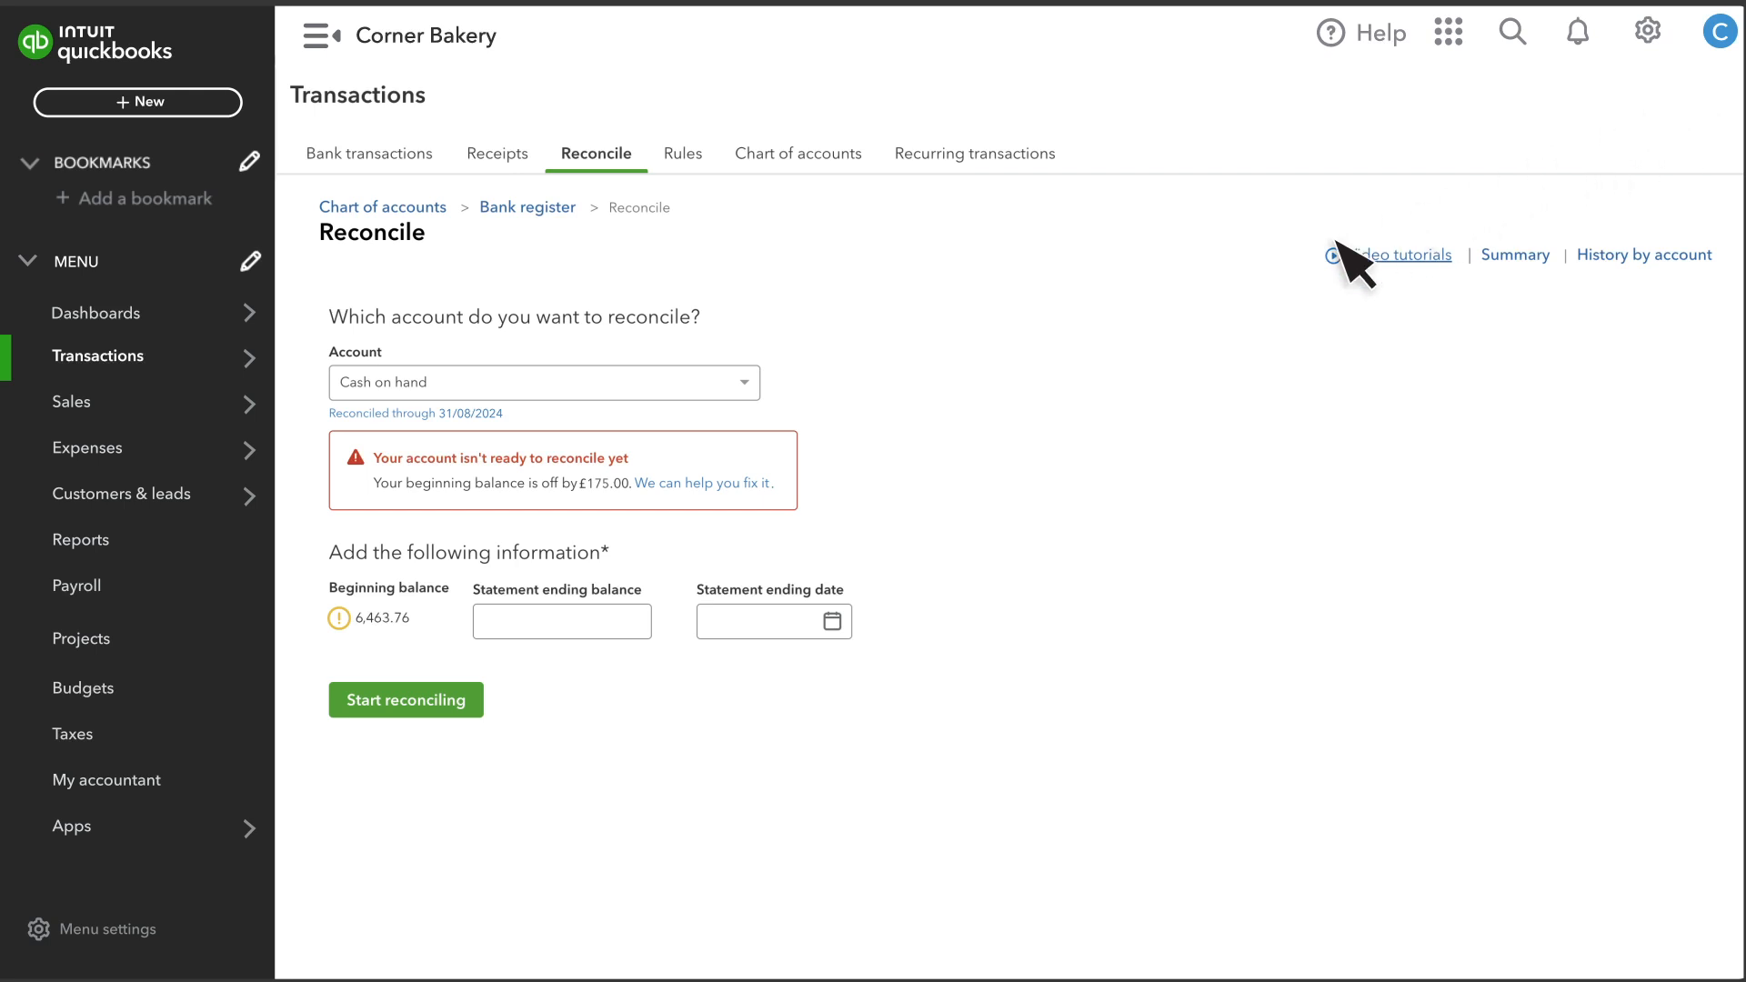
pyautogui.click(715, 484)
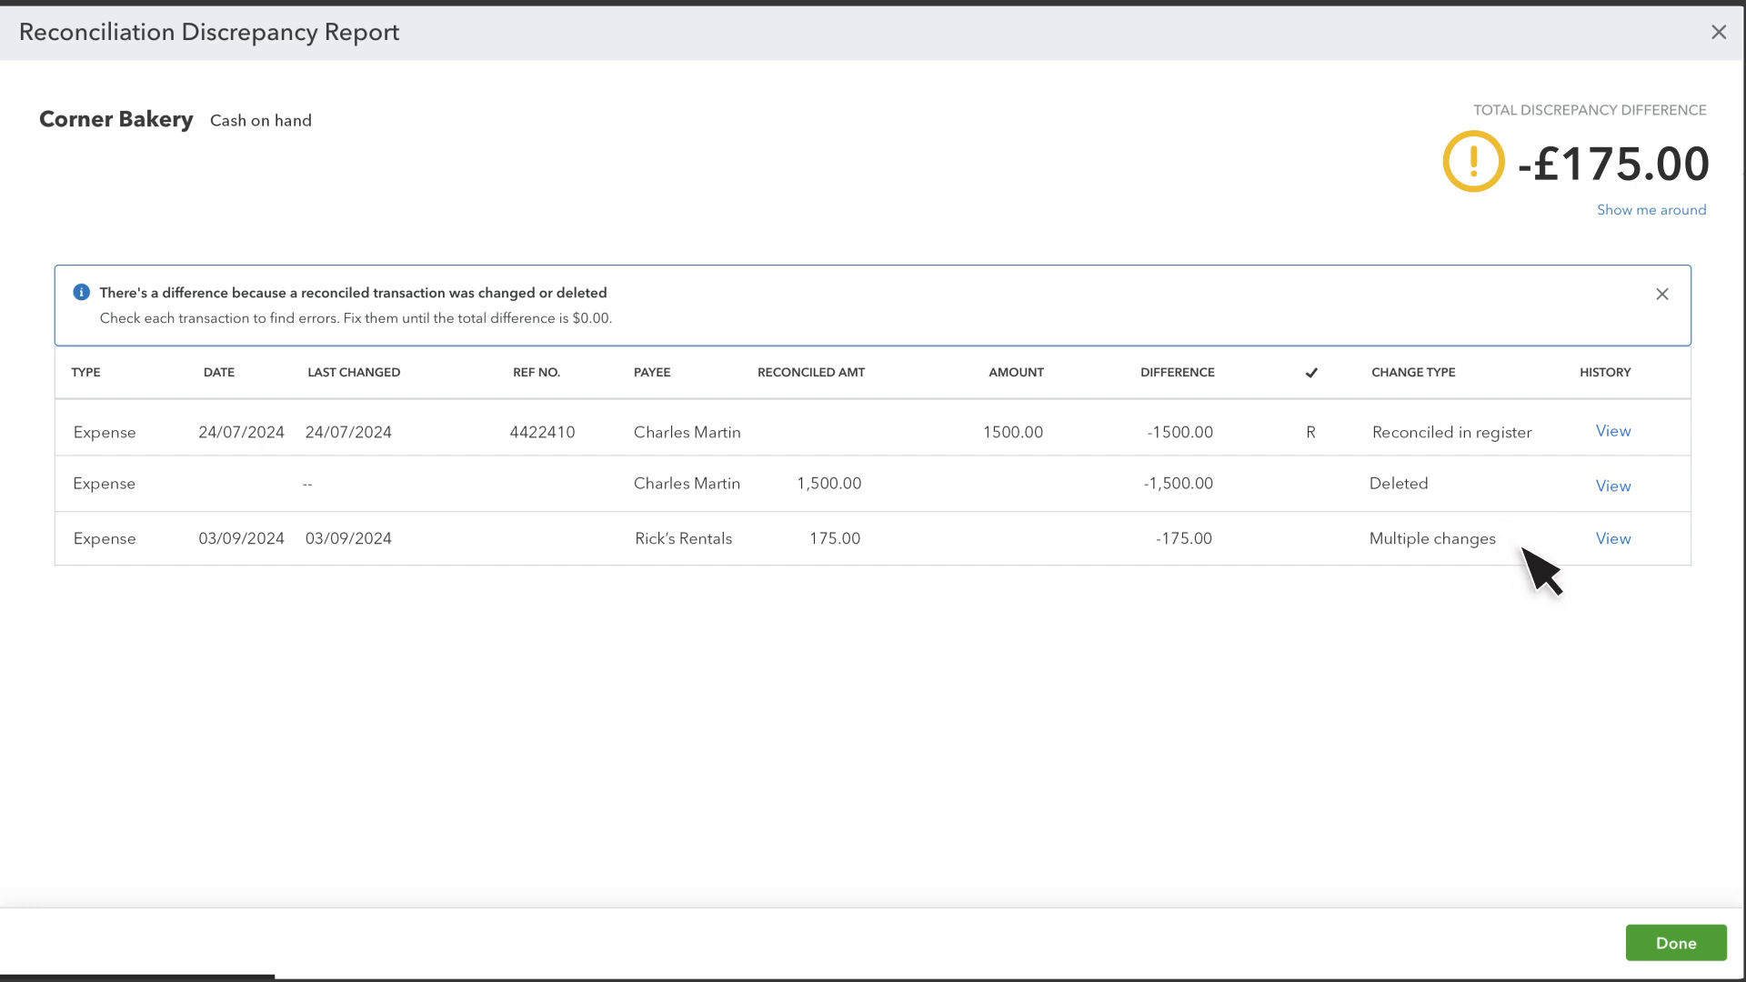
pyautogui.click(1614, 539)
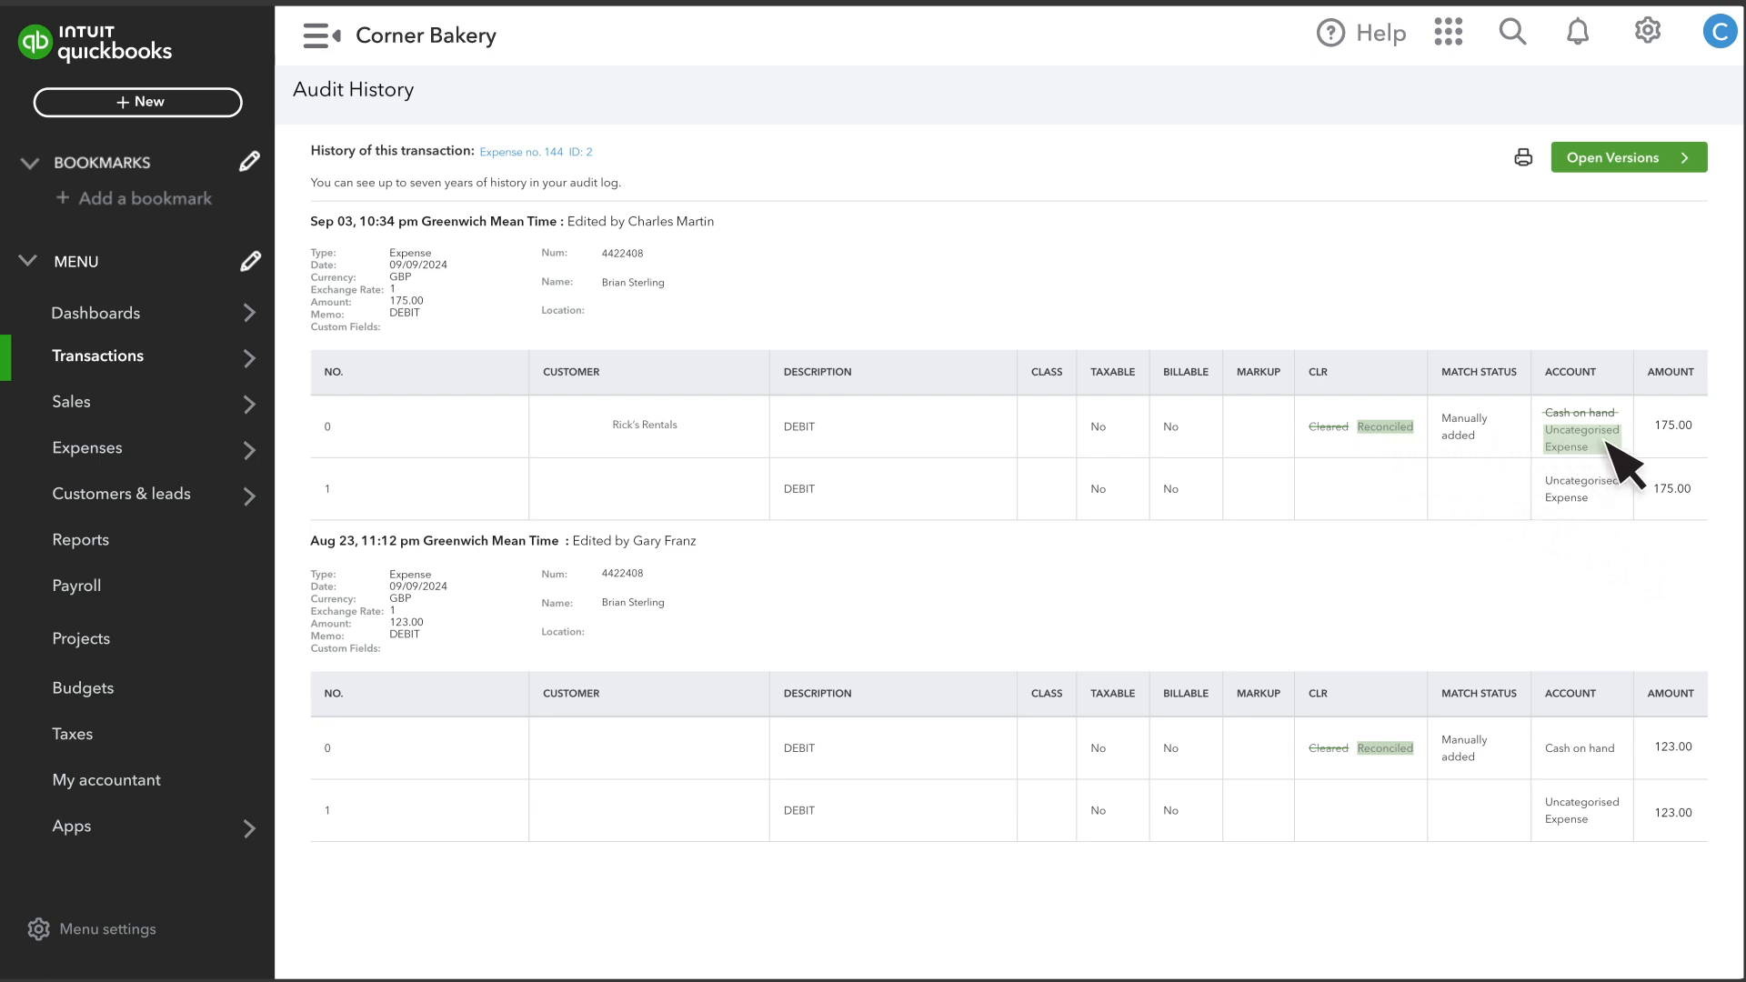
# Open the Rick's Rentals expense, set its payment account back to Cash on hand, and save and close it.
pyautogui.click(539, 155)
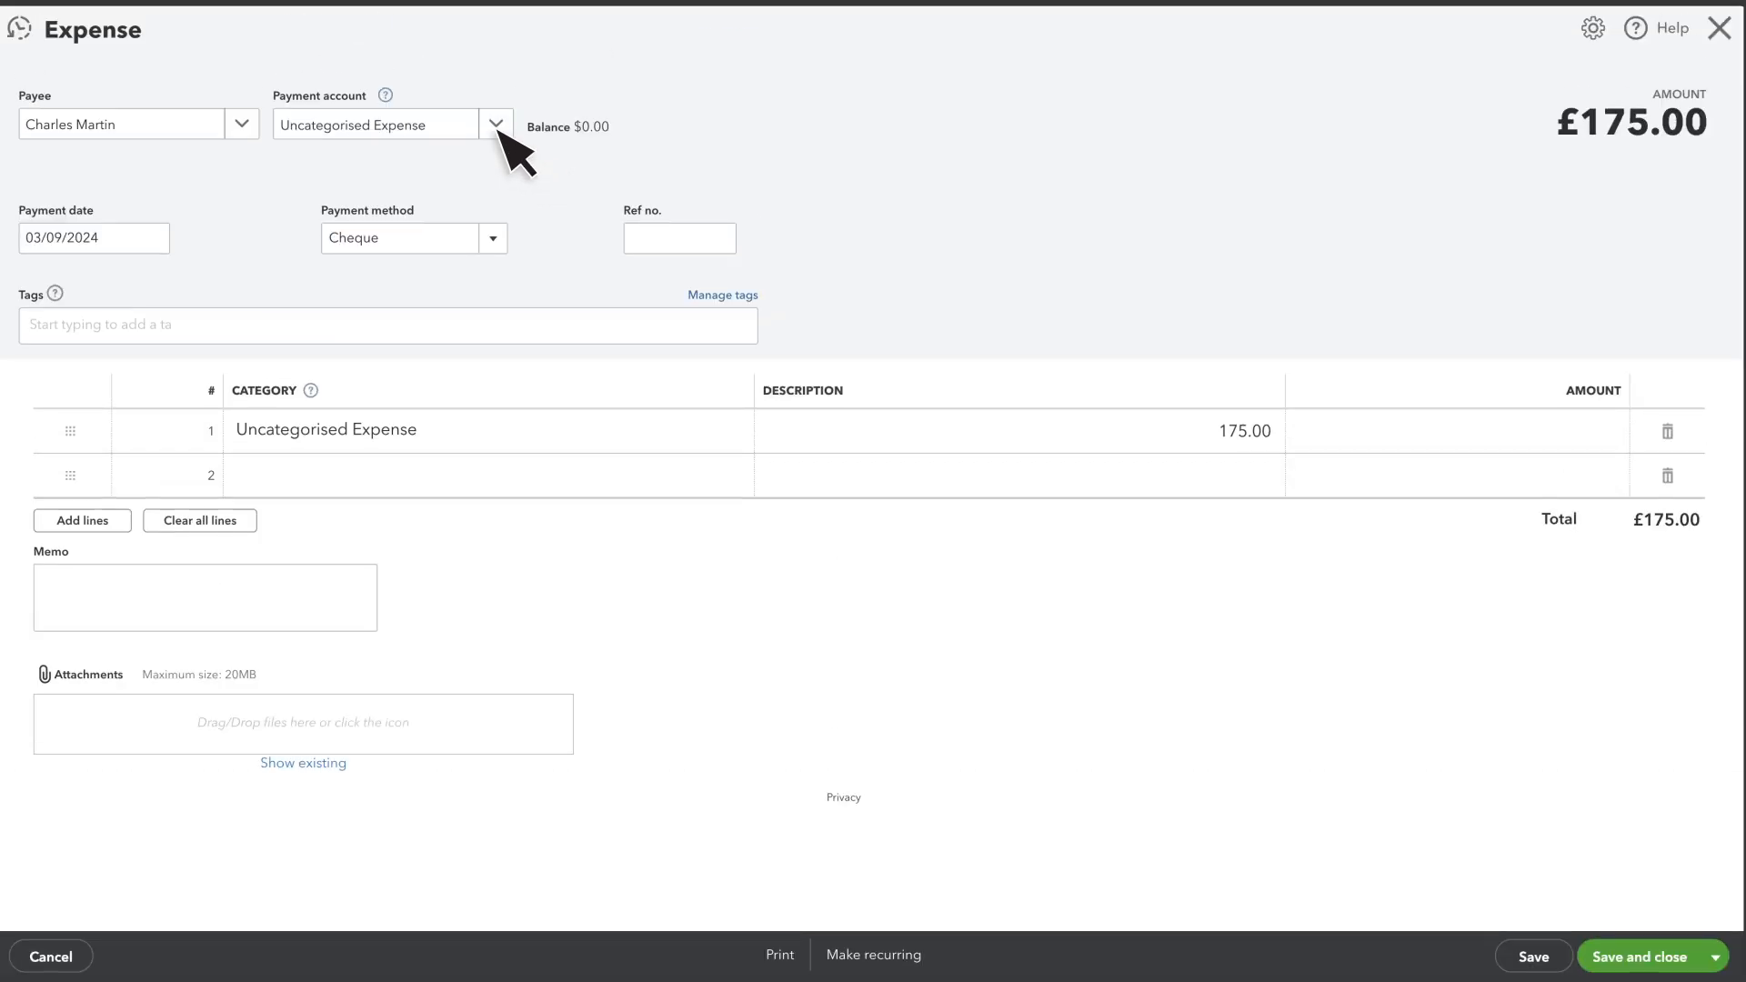
pyautogui.click(495, 124)
pyautogui.click(387, 244)
pyautogui.click(1664, 955)
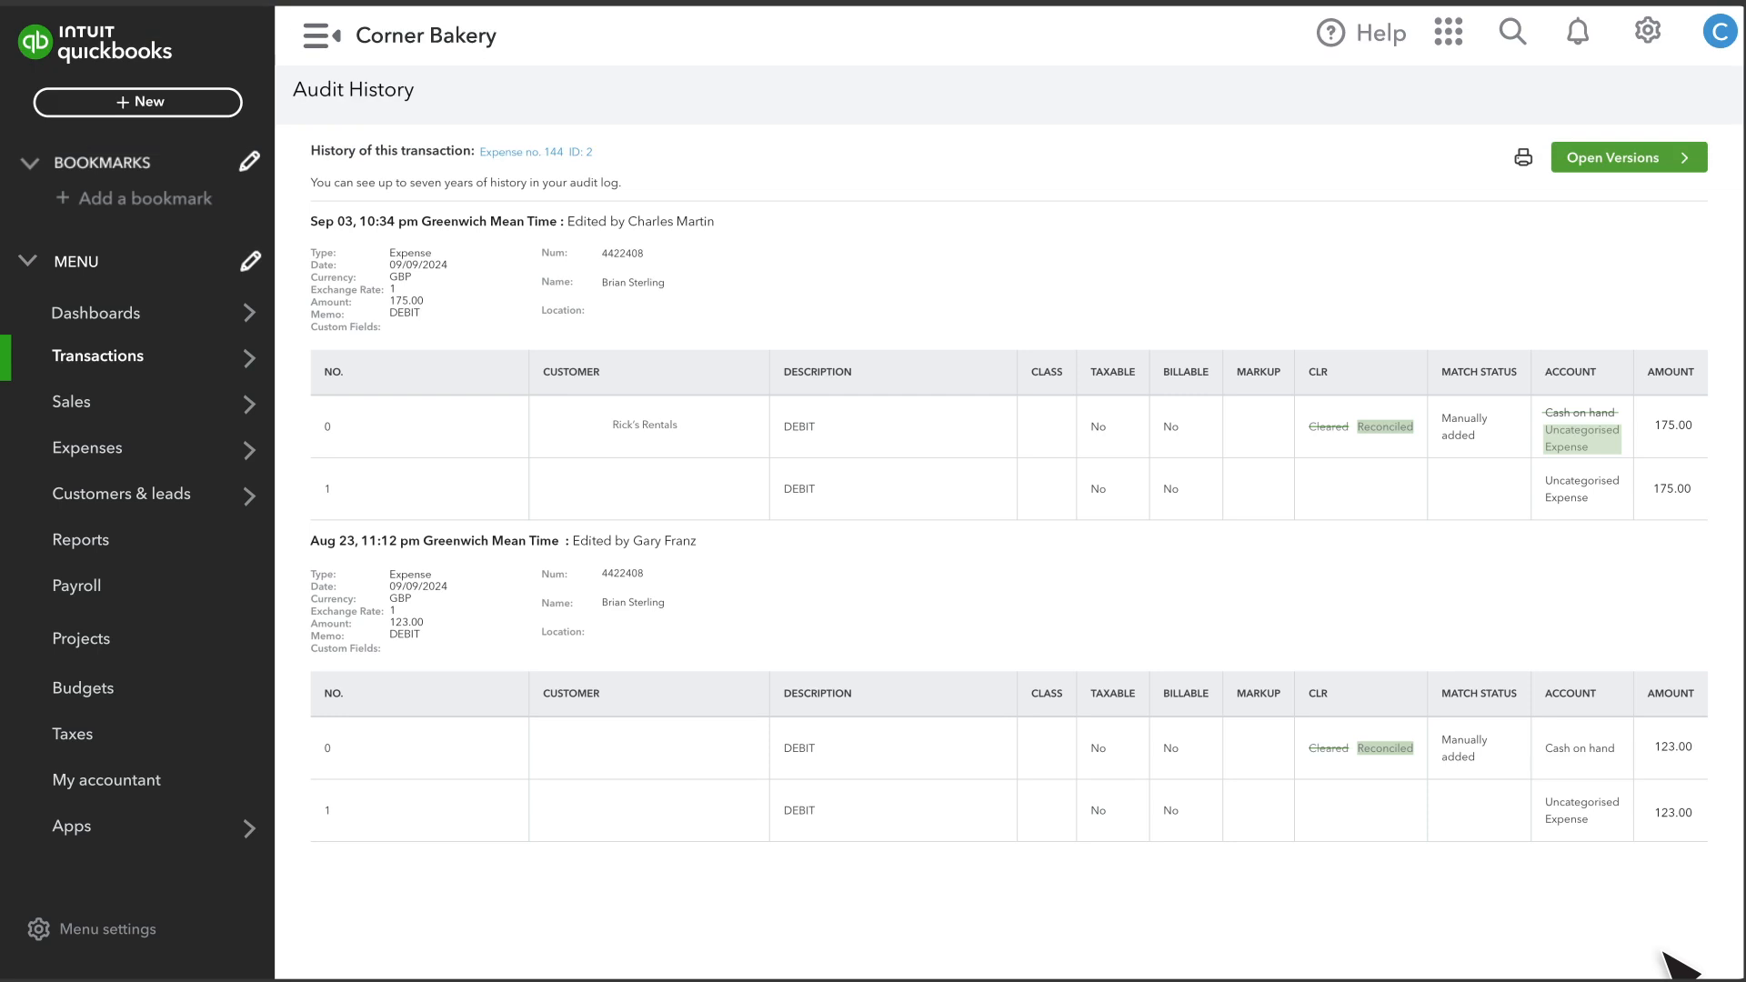
# Return to the Reconcile page for the Cash on hand account.
pyautogui.click(1651, 41)
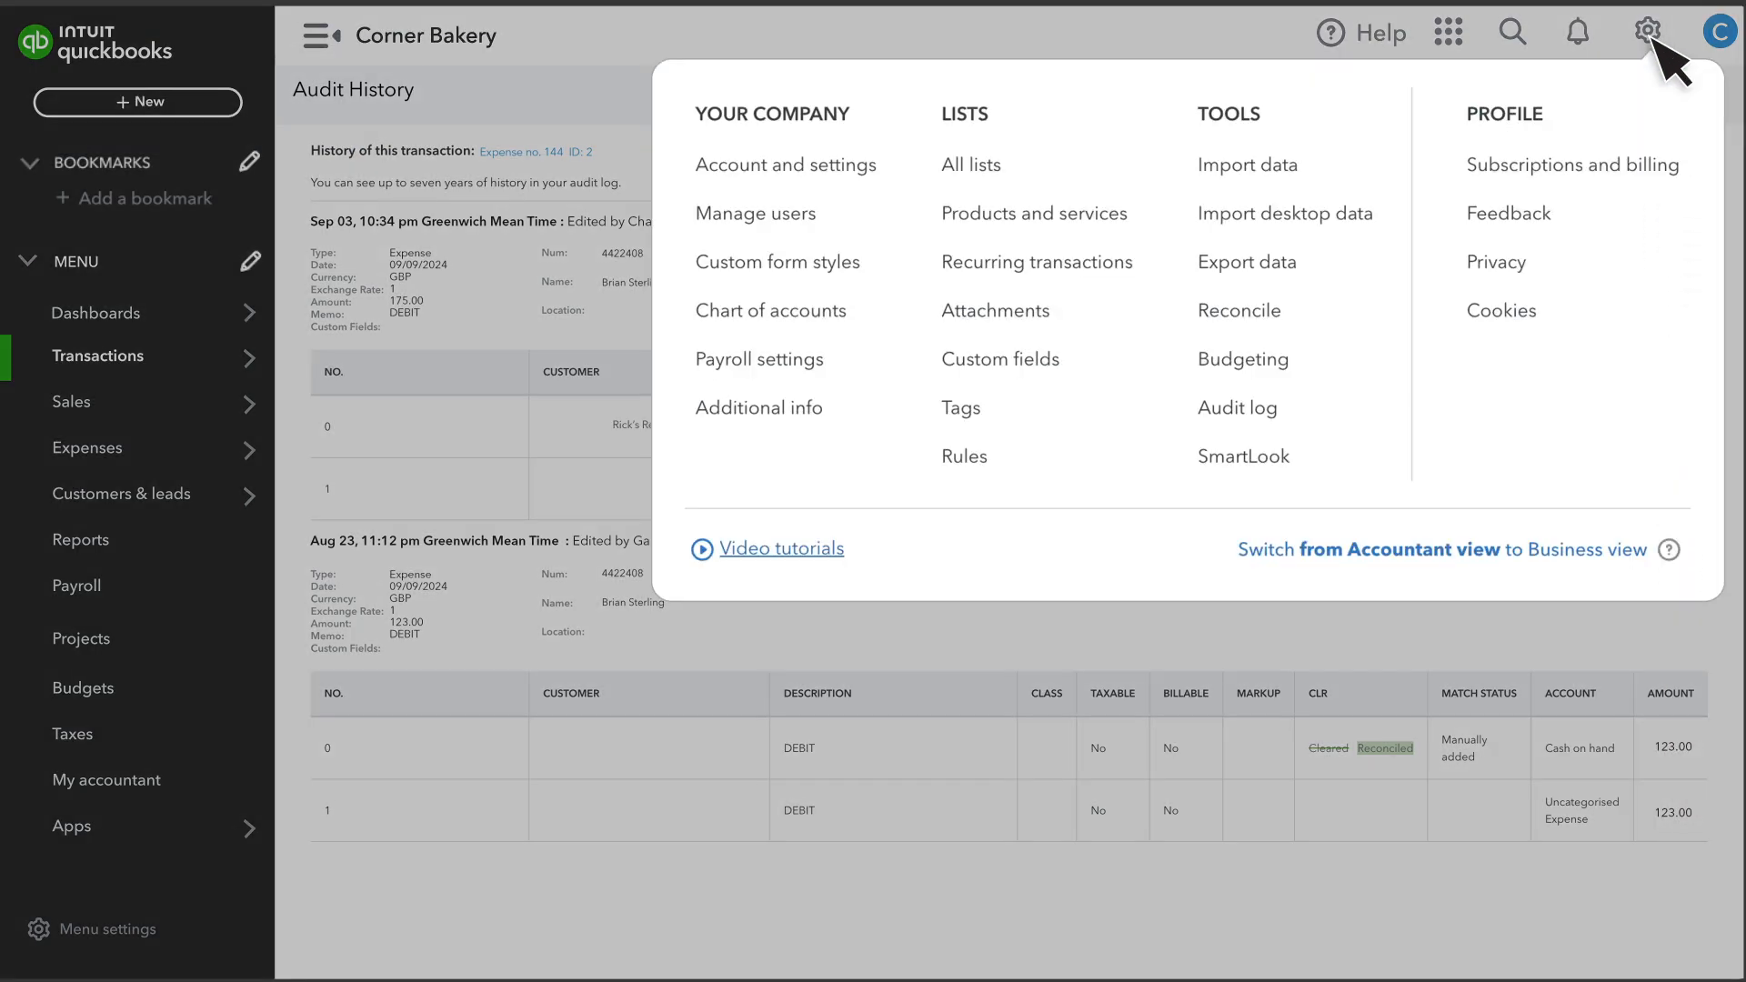
pyautogui.click(1270, 332)
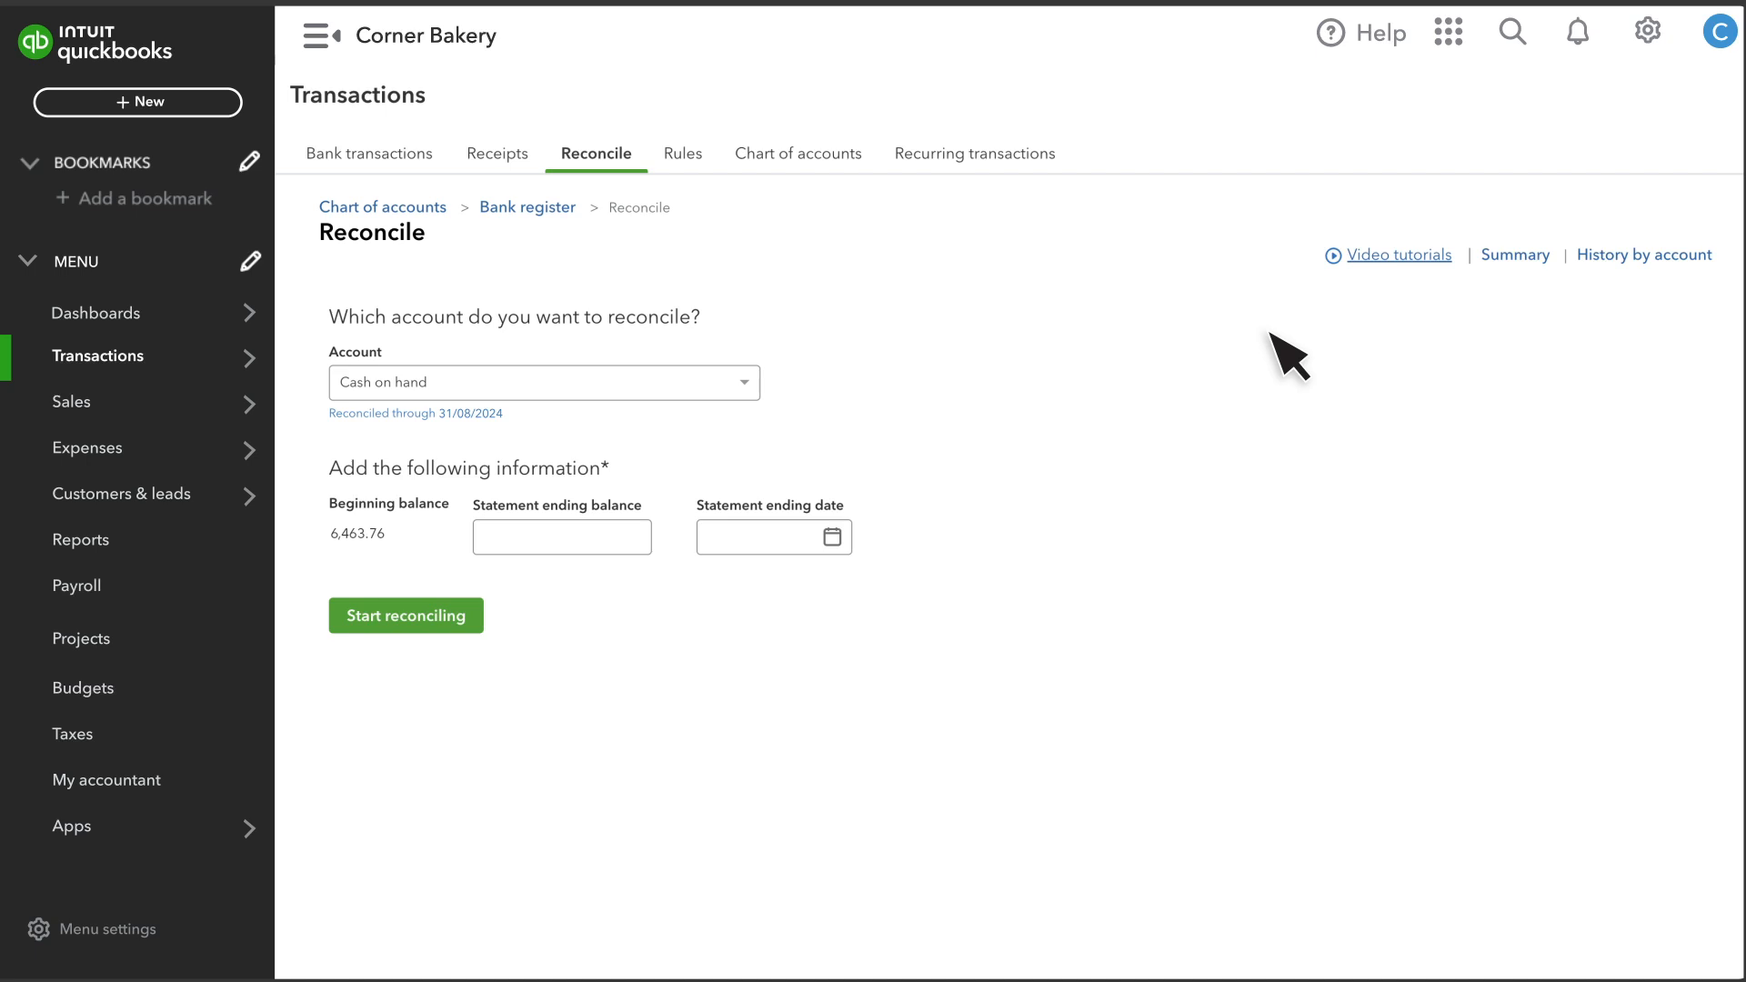